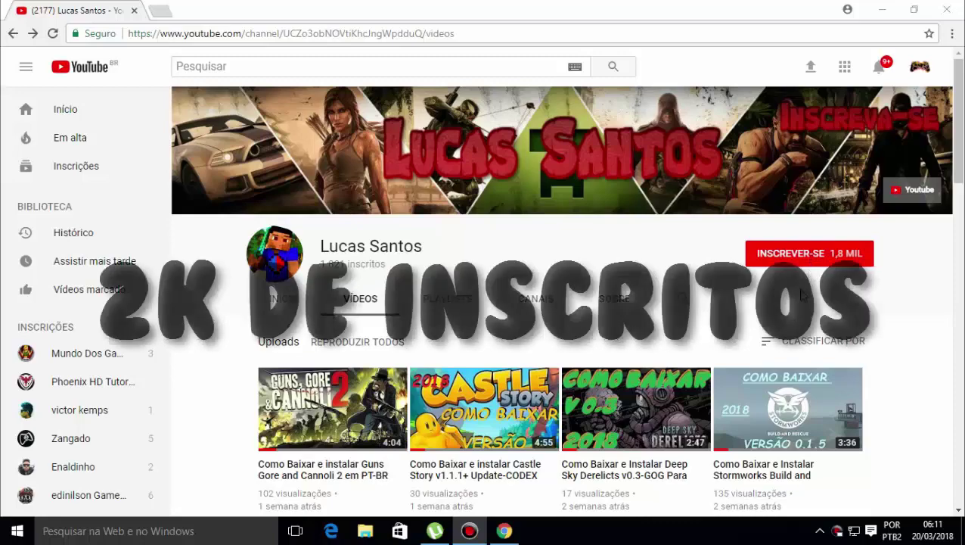
# Subscribe to the YouTube channel and toggle its notification bell
pyautogui.scroll(-4, 766, 411)
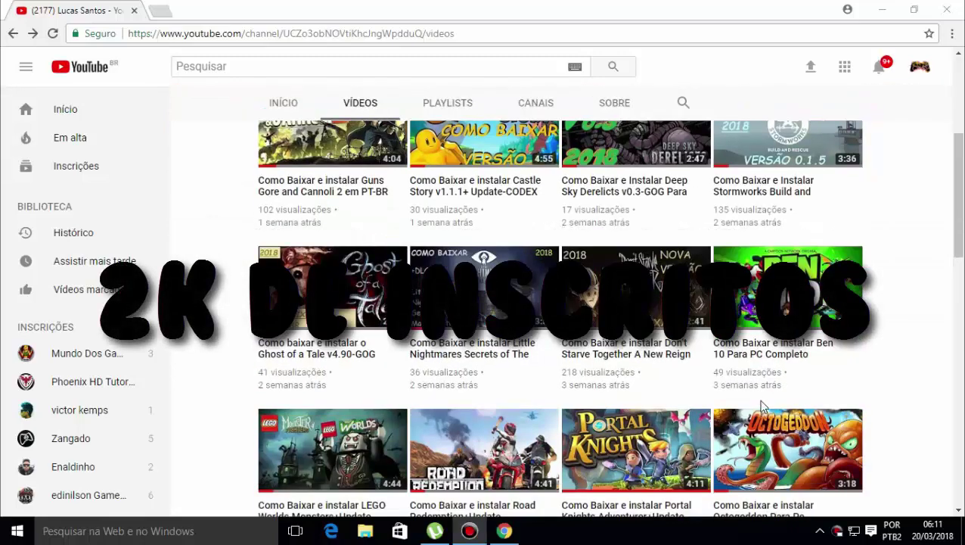
pyautogui.scroll(4, 708, 397)
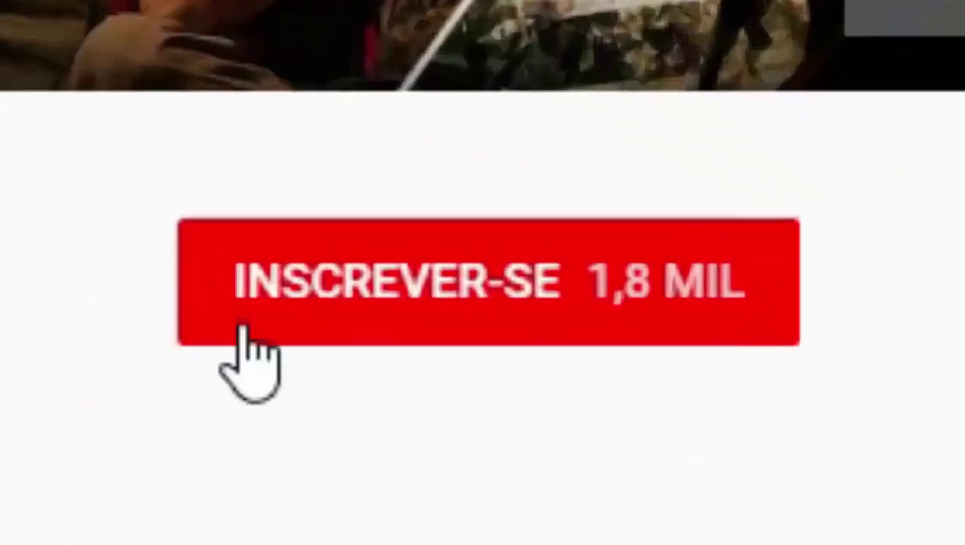
pyautogui.click(335, 297)
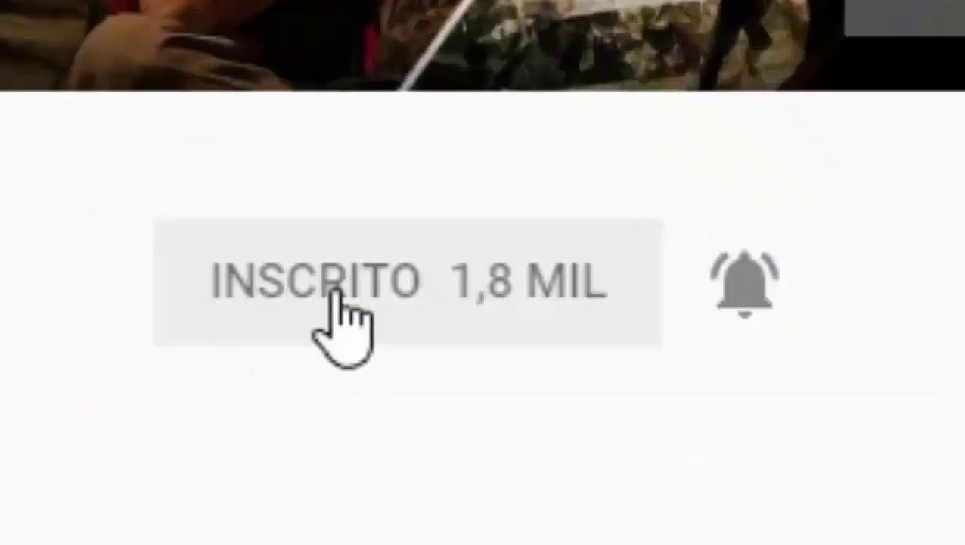
pyautogui.click(730, 310)
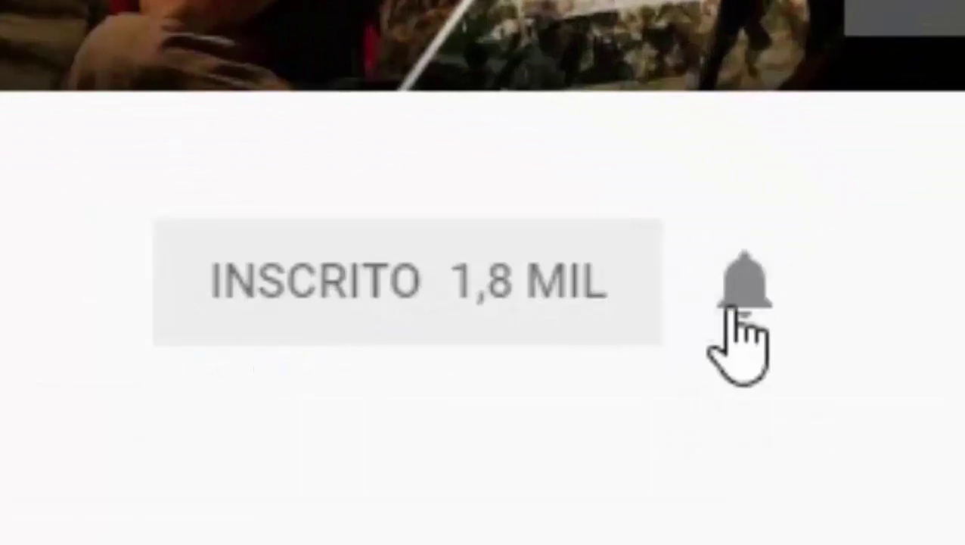
pyautogui.click(733, 322)
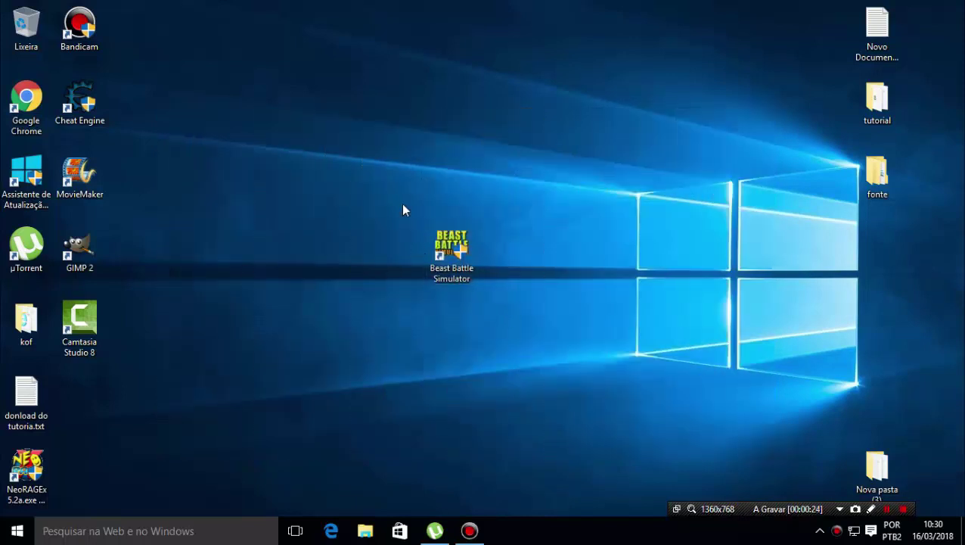
pyautogui.moveTo(403, 204); pyautogui.dragTo(496, 280)
pyautogui.click(399, 196)
pyautogui.click(496, 283)
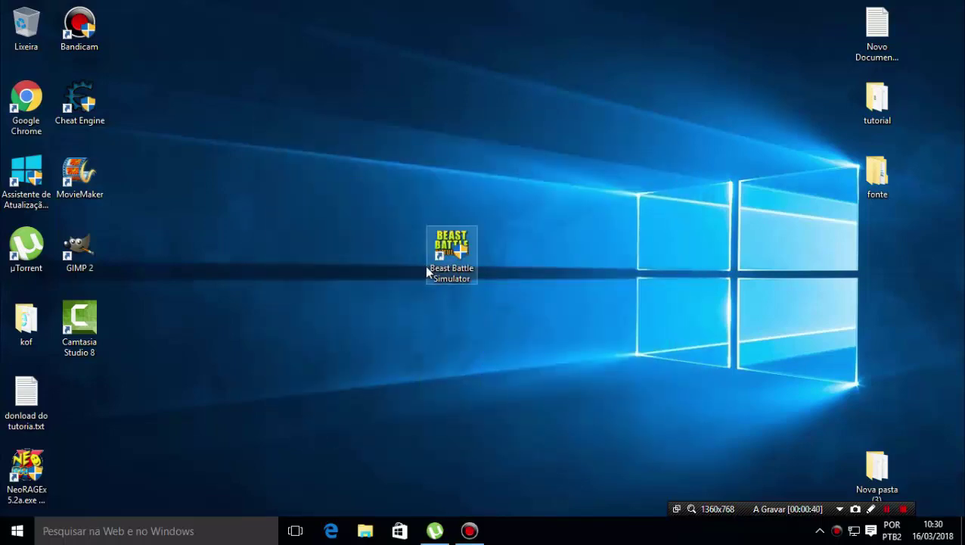
pyautogui.click(444, 256)
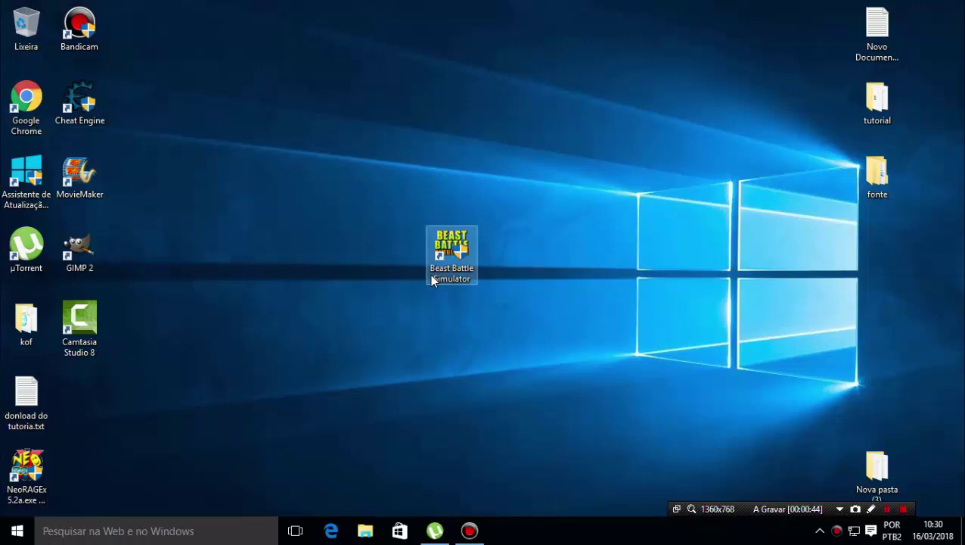
# Open the Beast.Battle.Simulator-DOGE folder inside Downloads on Disco Local (D:) in File Explorer
pyautogui.click(365, 528)
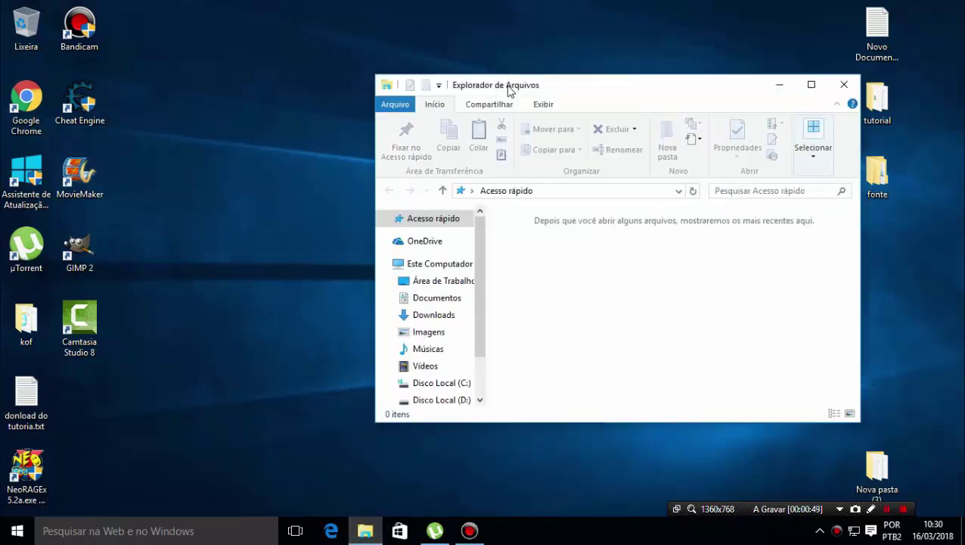
pyautogui.moveTo(508, 92); pyautogui.dragTo(402, 99)
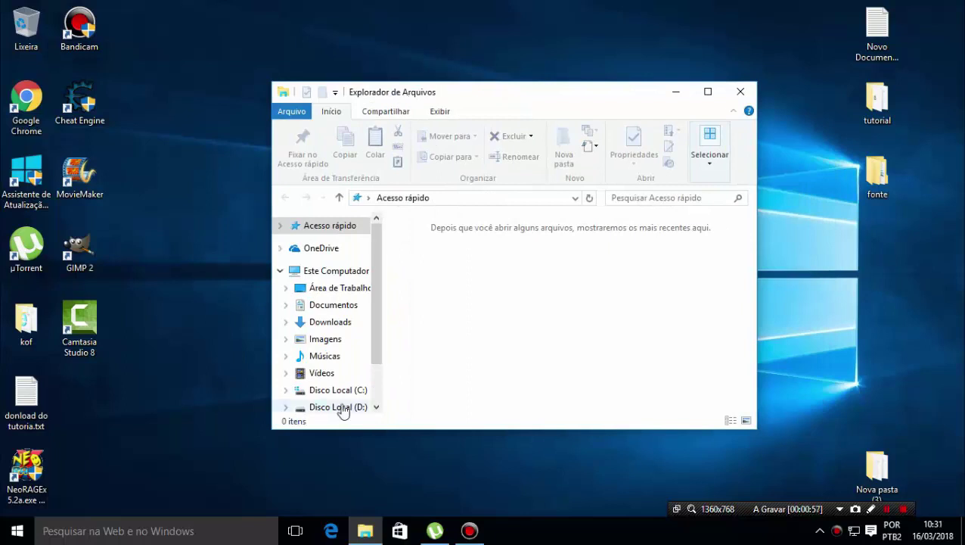
pyautogui.click(341, 407)
pyautogui.click(417, 304)
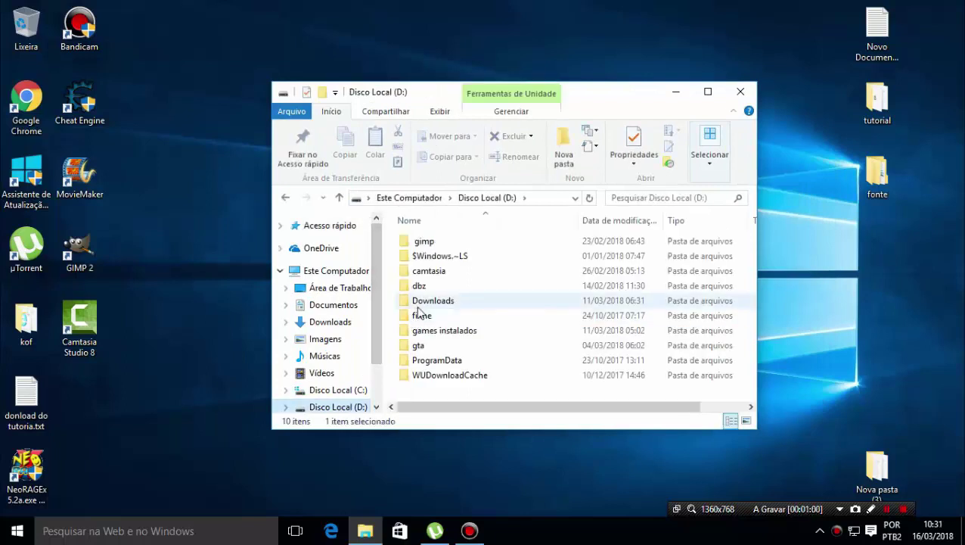
pyautogui.doubleClick(421, 307)
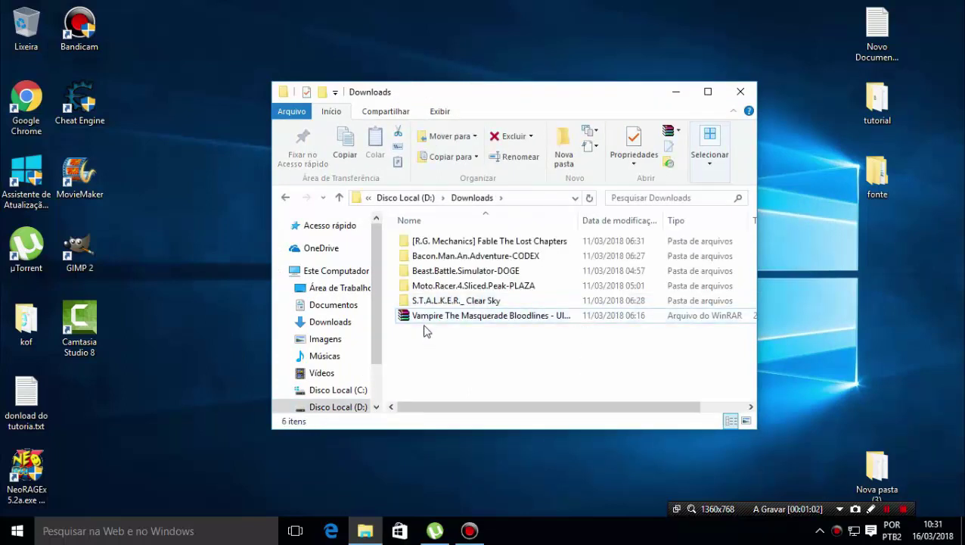
pyautogui.click(469, 273)
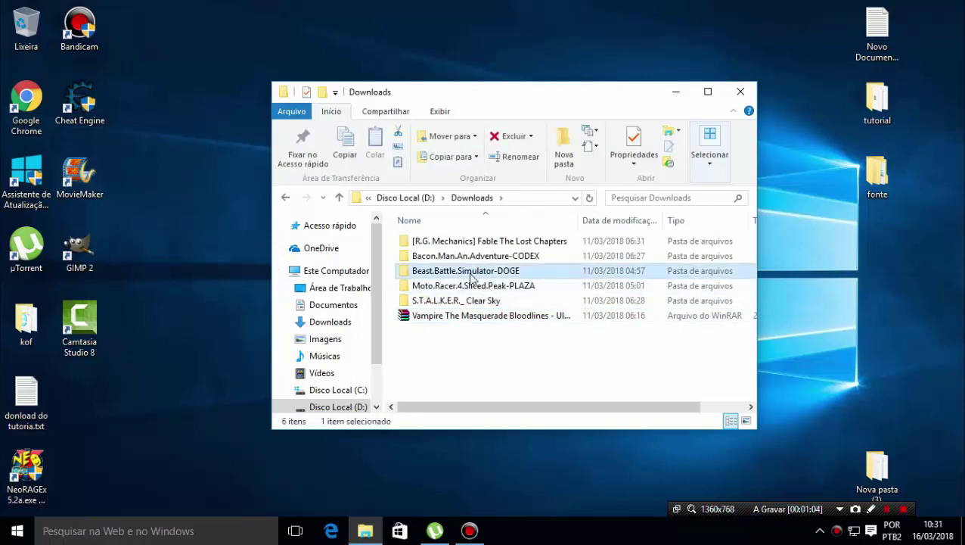
pyautogui.doubleClick(470, 277)
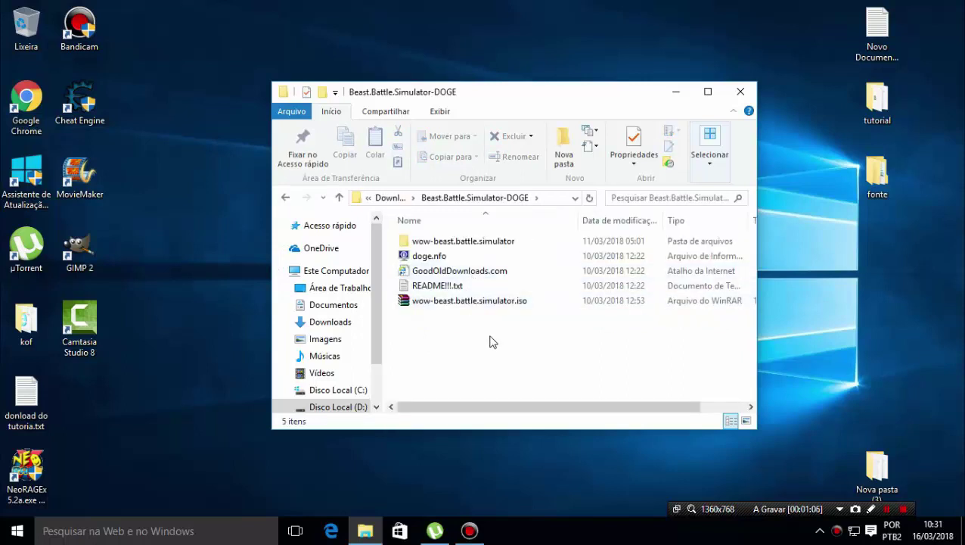
# View the extraction options available for wow-beast.battle.simulator.iso
pyautogui.moveTo(490, 336); pyautogui.dragTo(446, 258)
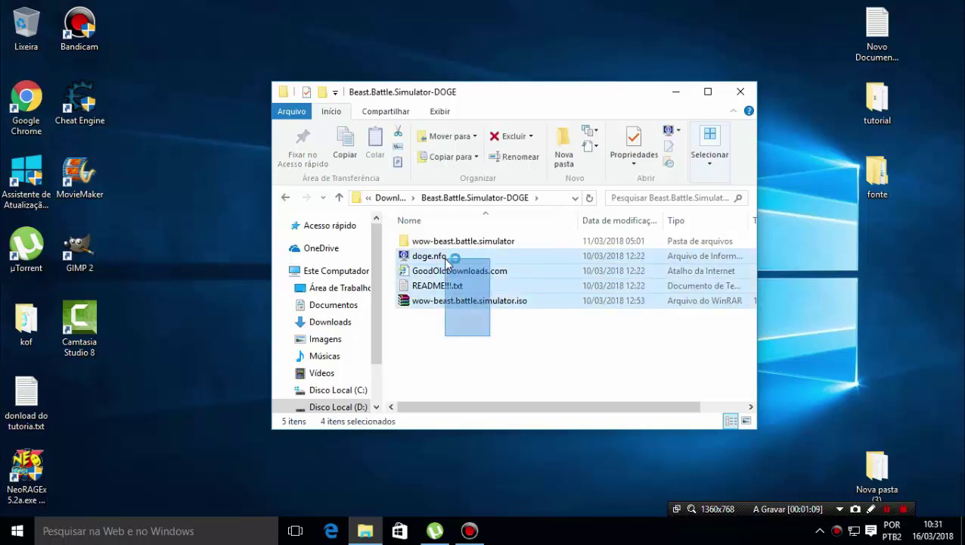
pyautogui.click(492, 345)
pyautogui.click(463, 241)
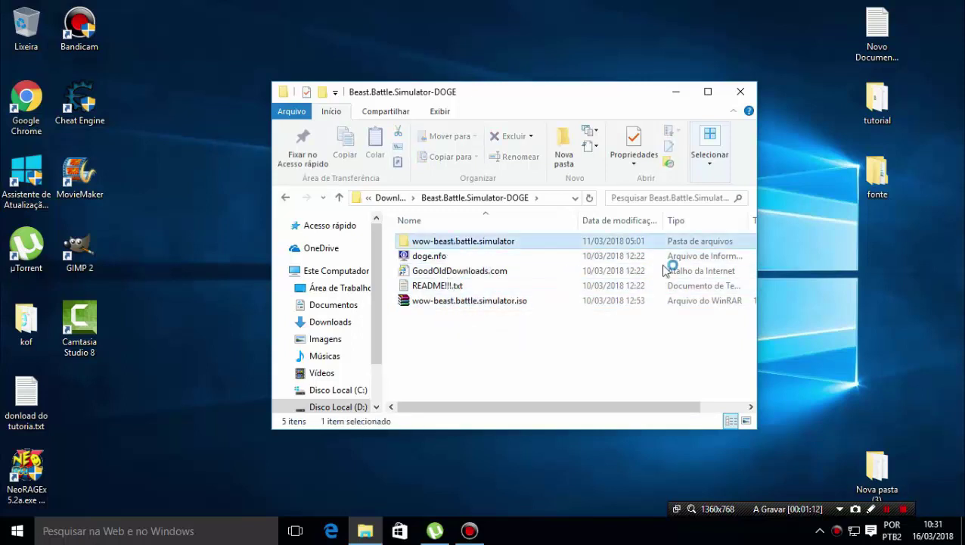
pyautogui.moveTo(464, 326); pyautogui.dragTo(434, 262)
pyautogui.click(402, 302)
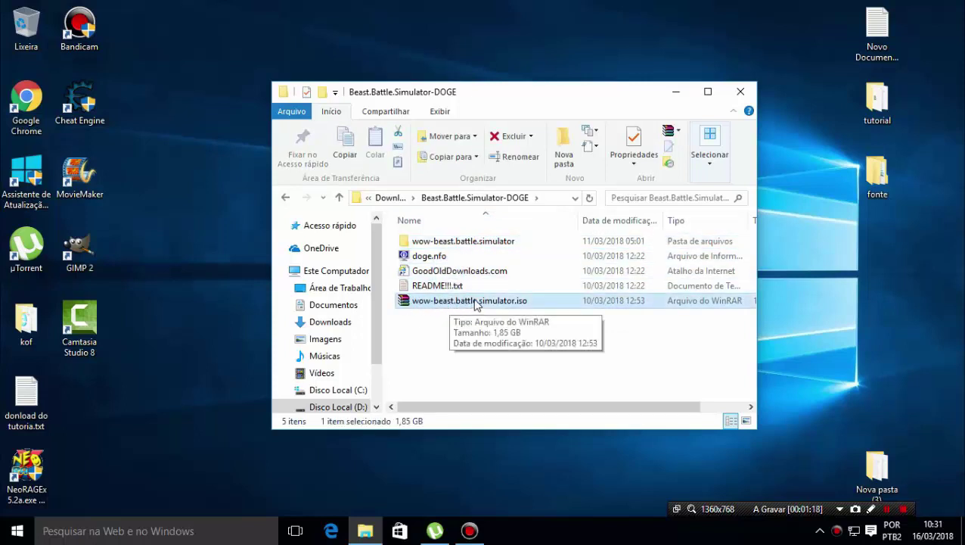
pyautogui.rightClick(475, 302)
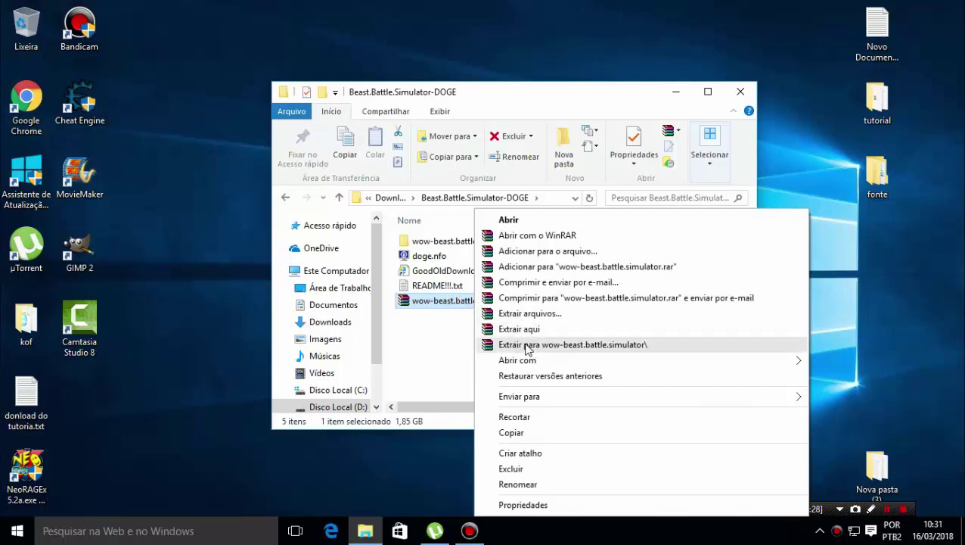
pyautogui.click(436, 338)
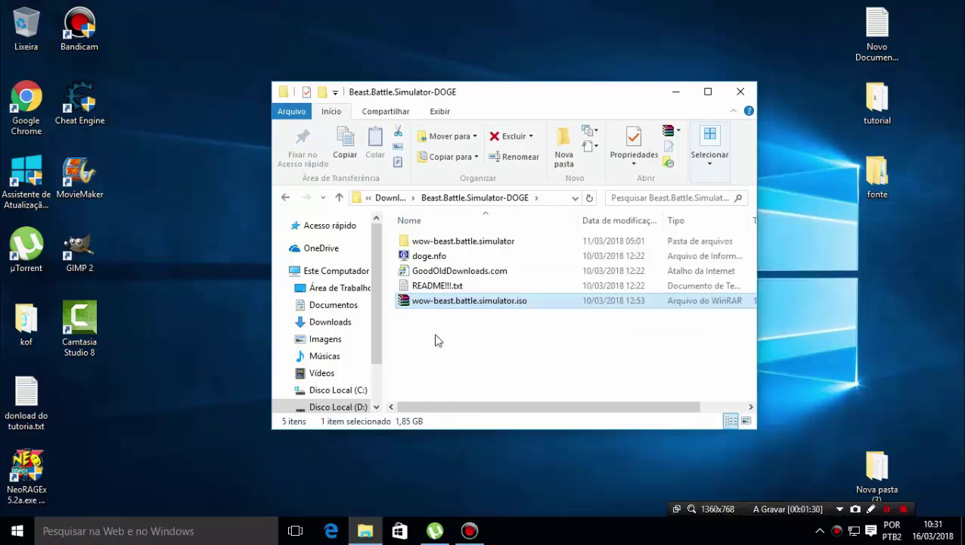
# Run setup.exe from the wow-beast.battle.simulator folder as administrator and mute the installer's music
pyautogui.click(438, 244)
pyautogui.doubleClick(438, 244)
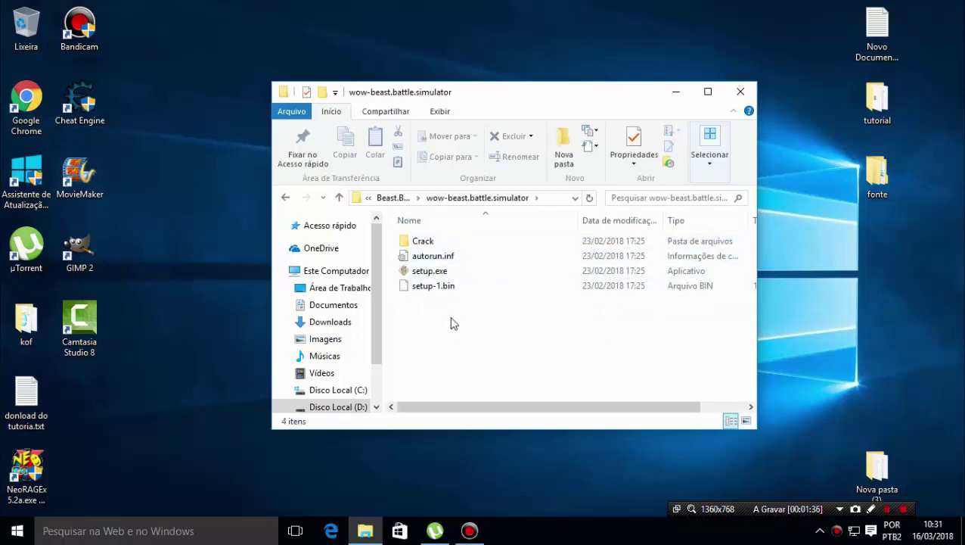
pyautogui.click(424, 274)
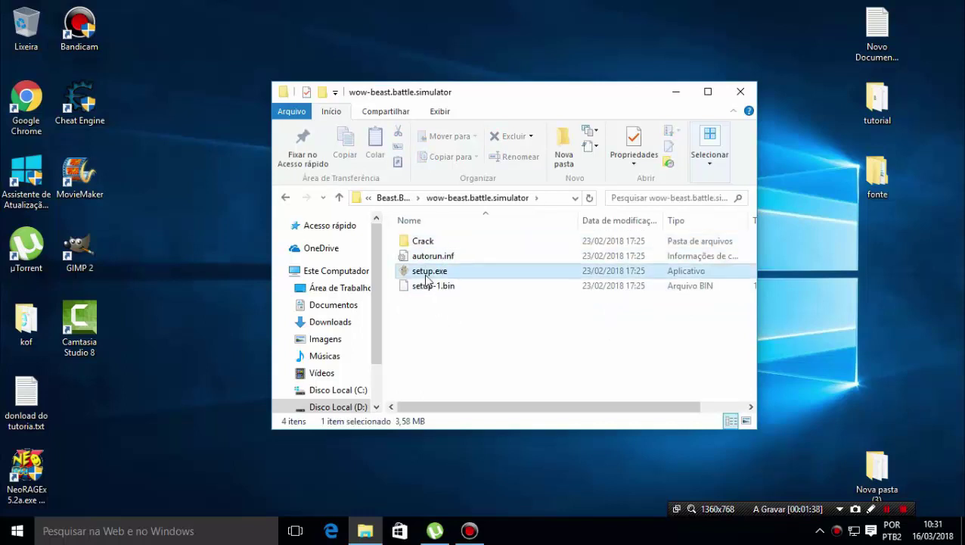
pyautogui.rightClick(457, 275)
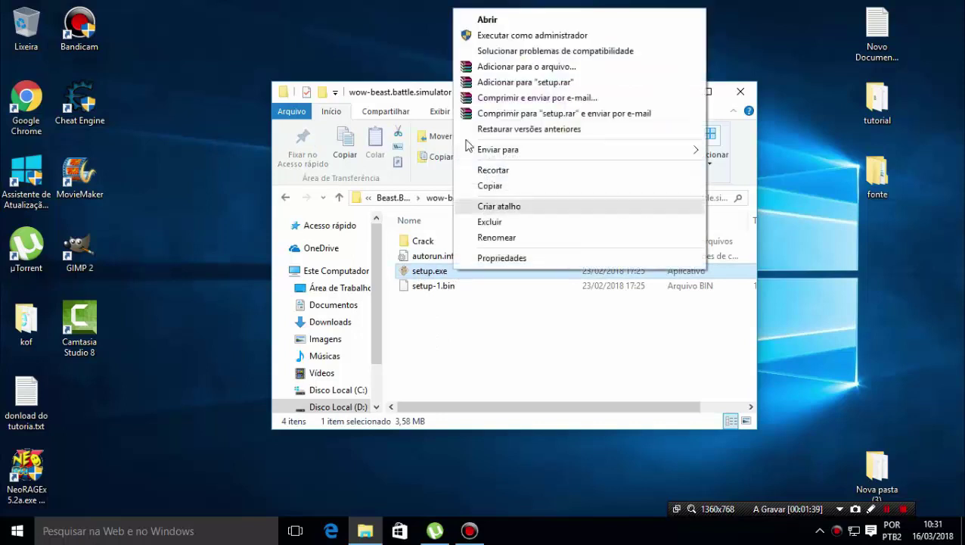
pyautogui.click(511, 36)
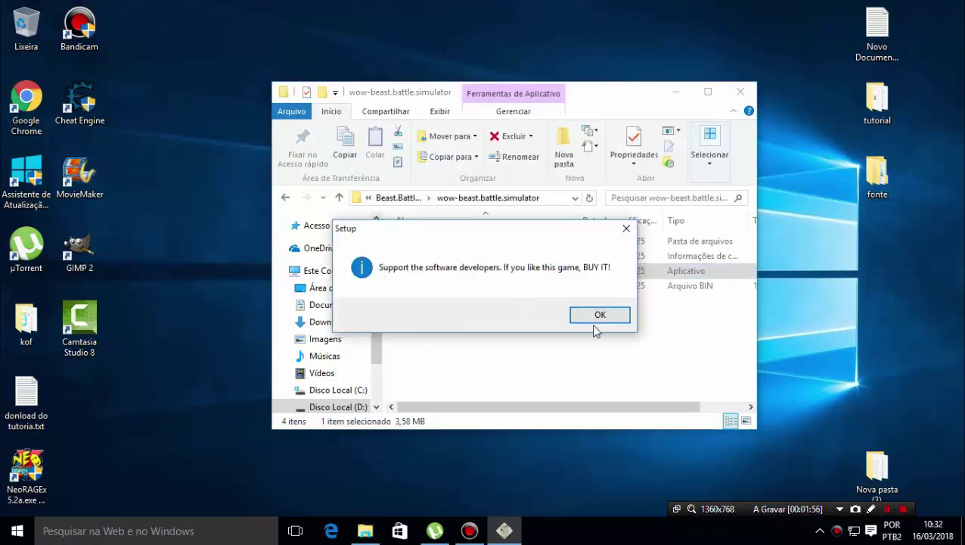
pyautogui.click(599, 321)
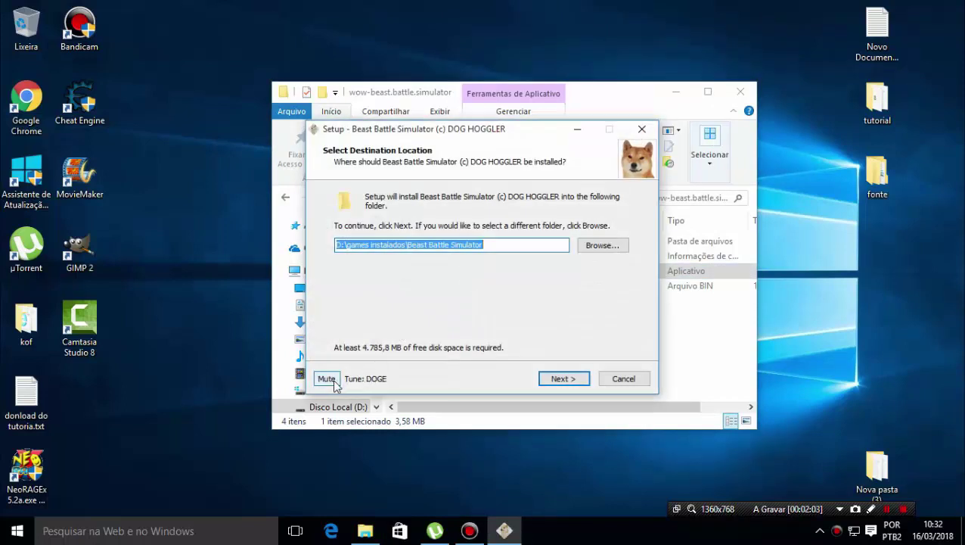
pyautogui.click(326, 379)
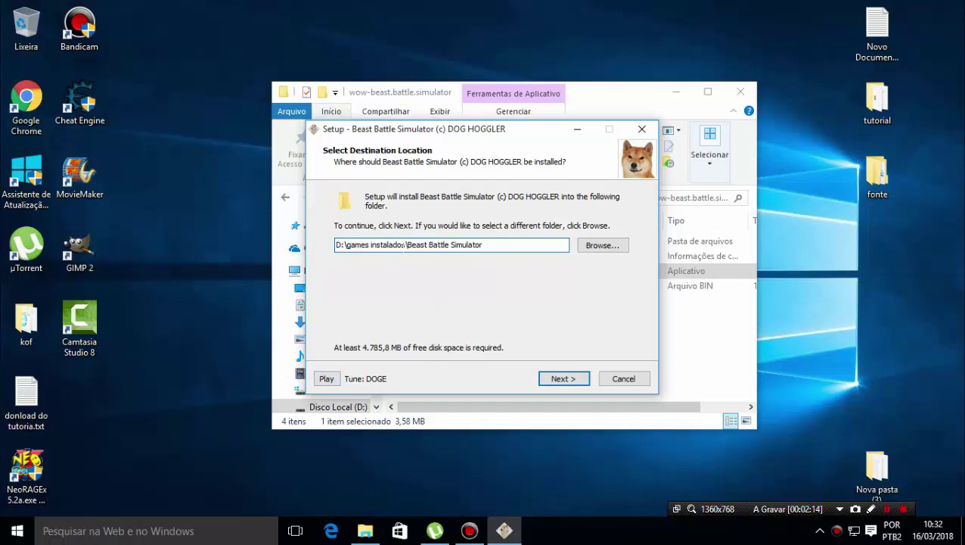
pyautogui.moveTo(483, 244); pyautogui.dragTo(356, 244)
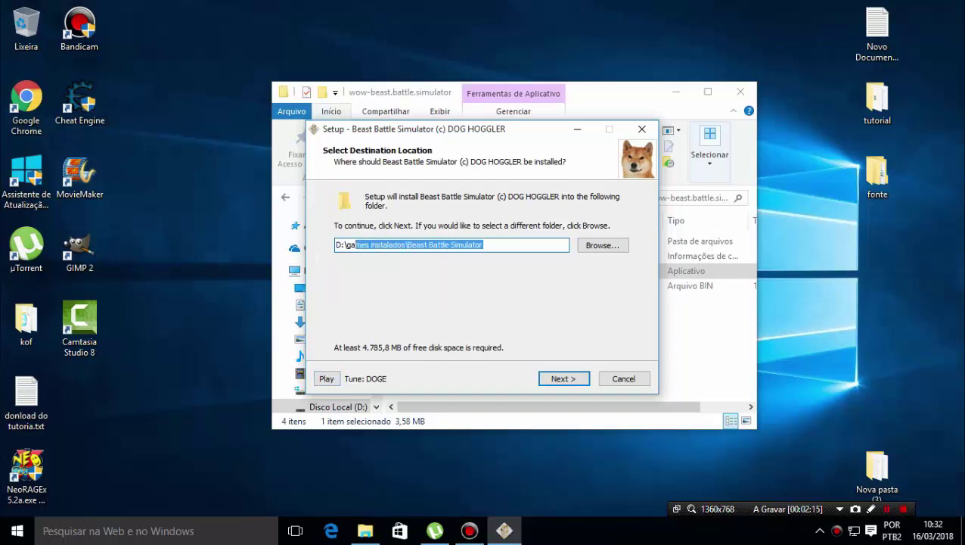
pyautogui.click(483, 244)
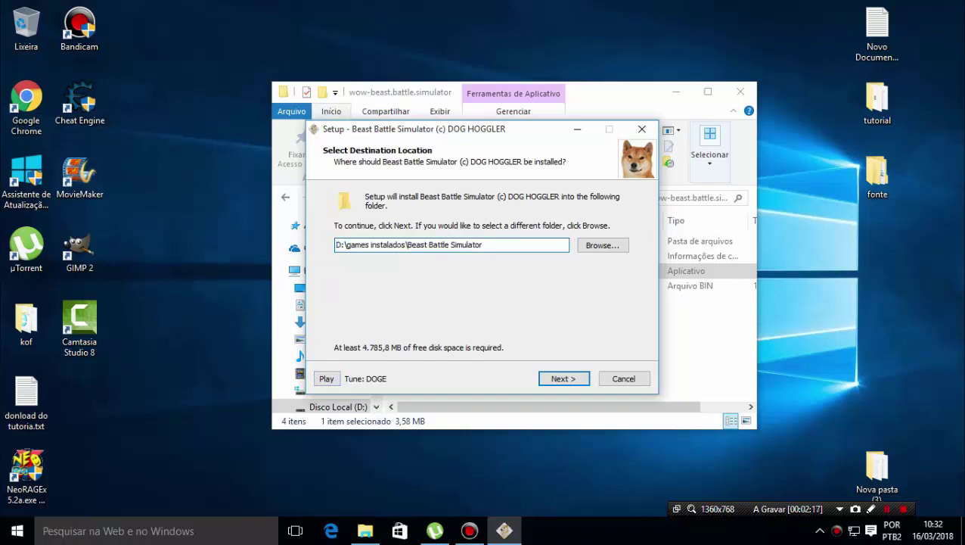
pyautogui.moveTo(483, 245); pyautogui.dragTo(336, 244)
pyautogui.click(483, 244)
pyautogui.moveTo(484, 244); pyautogui.dragTo(336, 244)
pyautogui.click(484, 244)
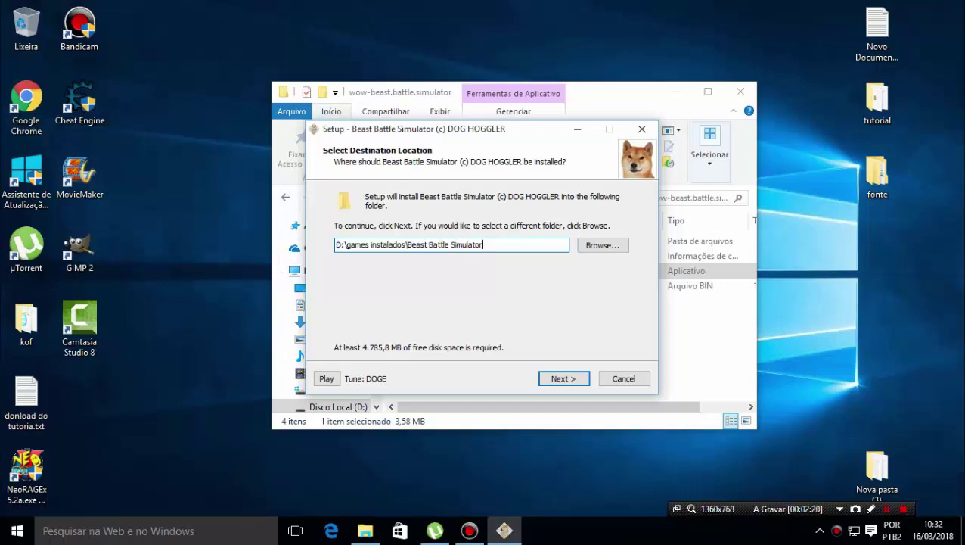
pyautogui.click(611, 245)
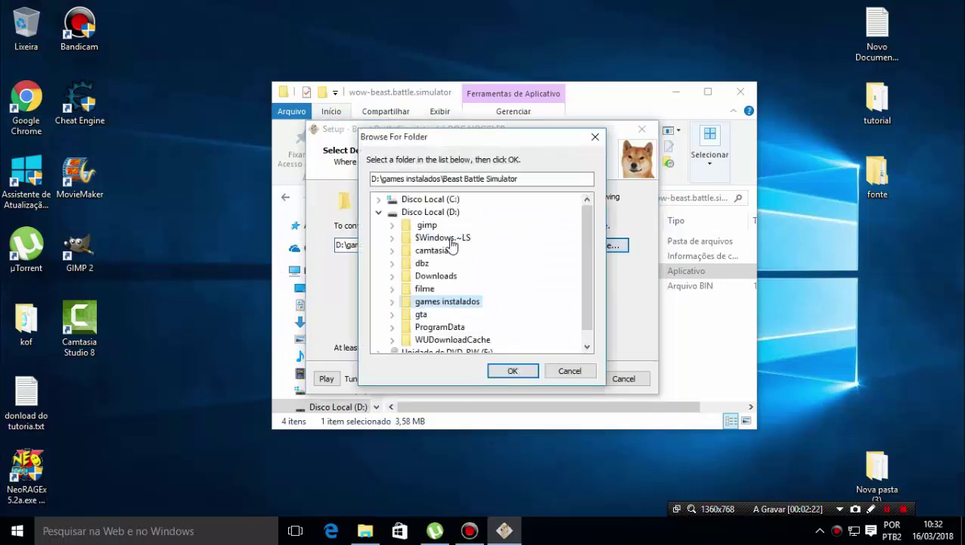
pyautogui.click(426, 199)
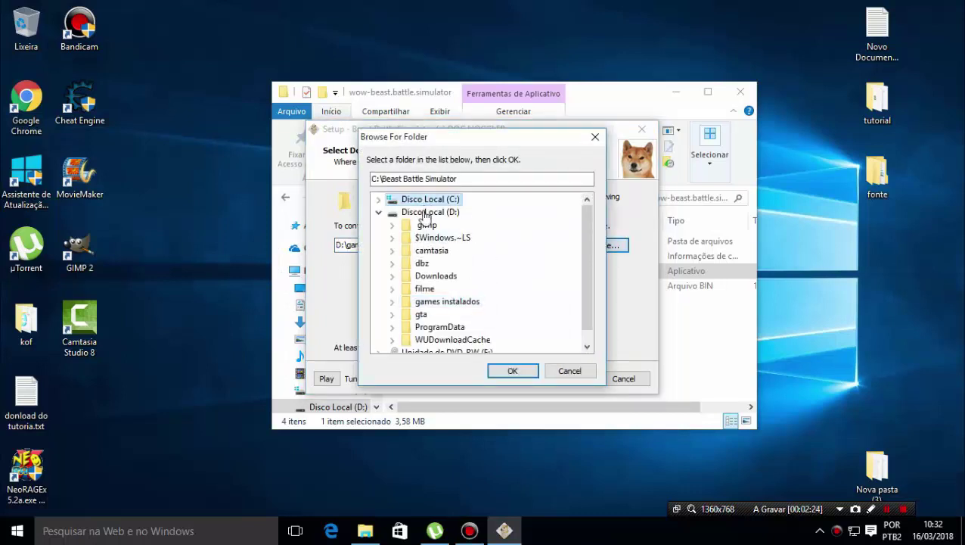
pyautogui.click(424, 213)
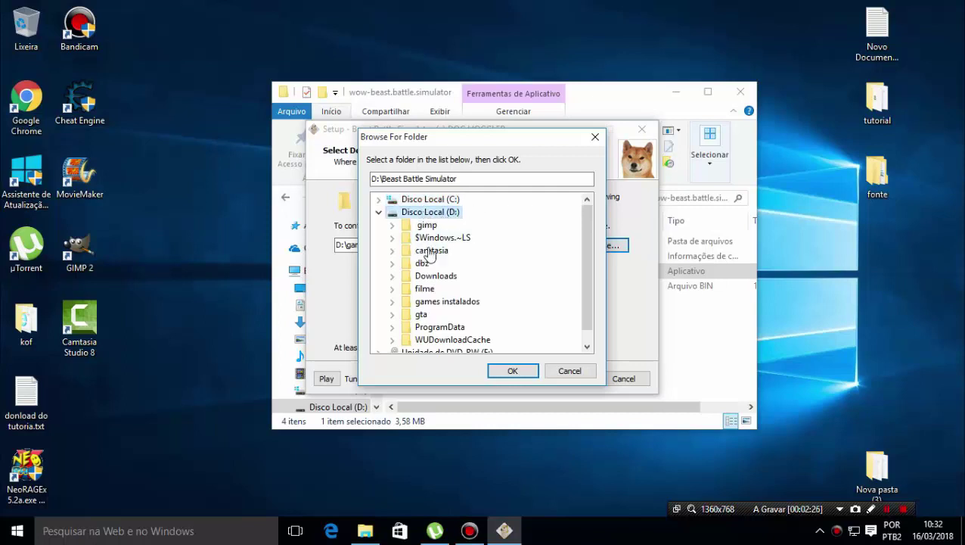
pyautogui.scroll(-1, 465, 287)
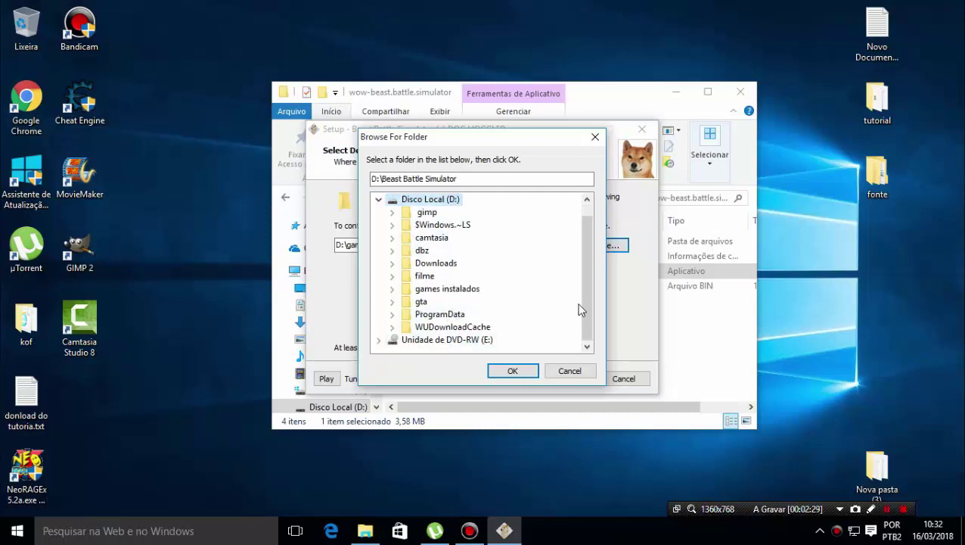
pyautogui.scroll(1, 579, 306)
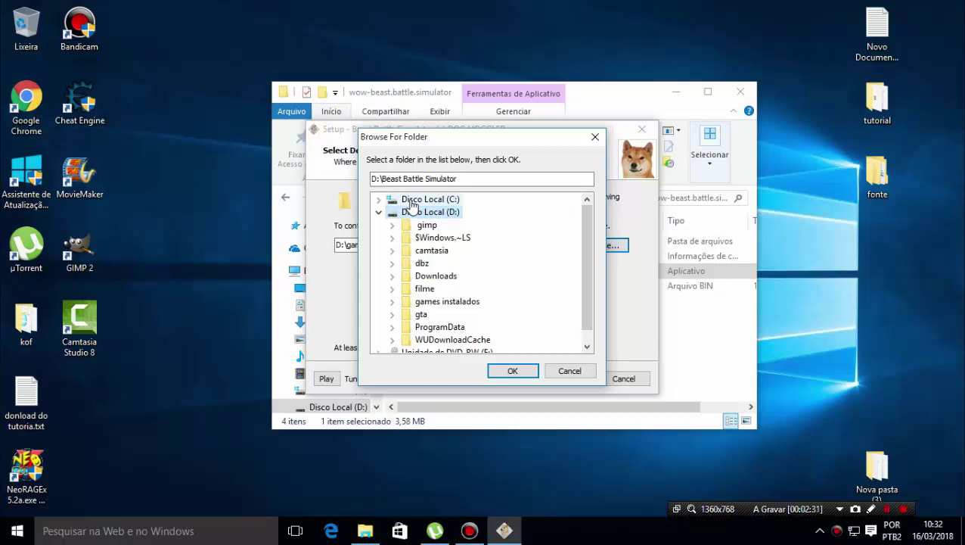
pyautogui.click(569, 372)
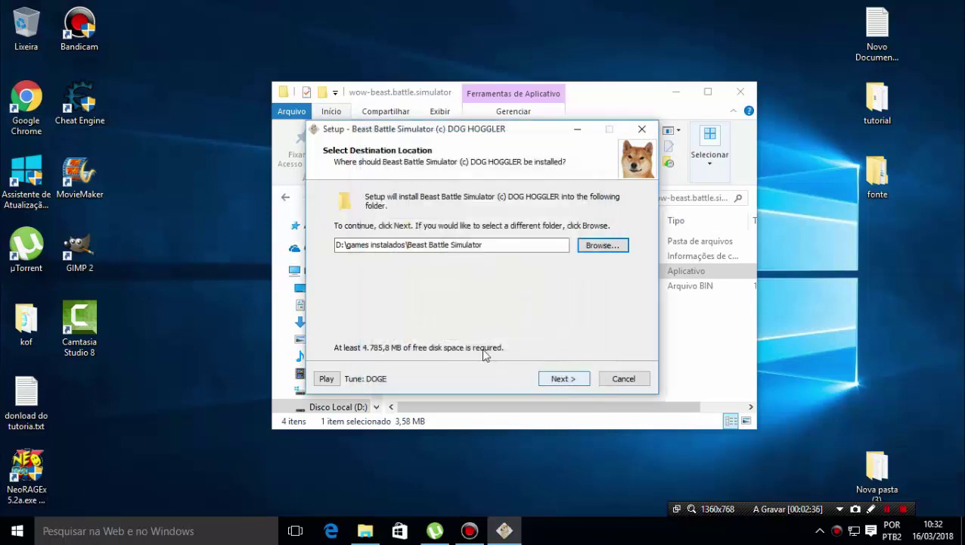
# Accept D:\games instalados\Beast Battle Simulator as the installation folder and continue to the additional tasks
pyautogui.moveTo(530, 245); pyautogui.dragTo(336, 244)
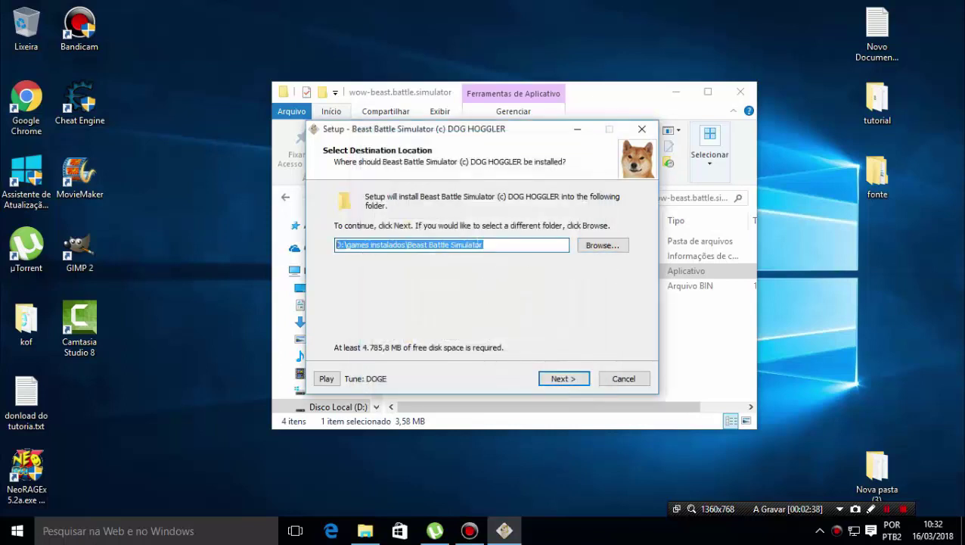
pyautogui.click(565, 379)
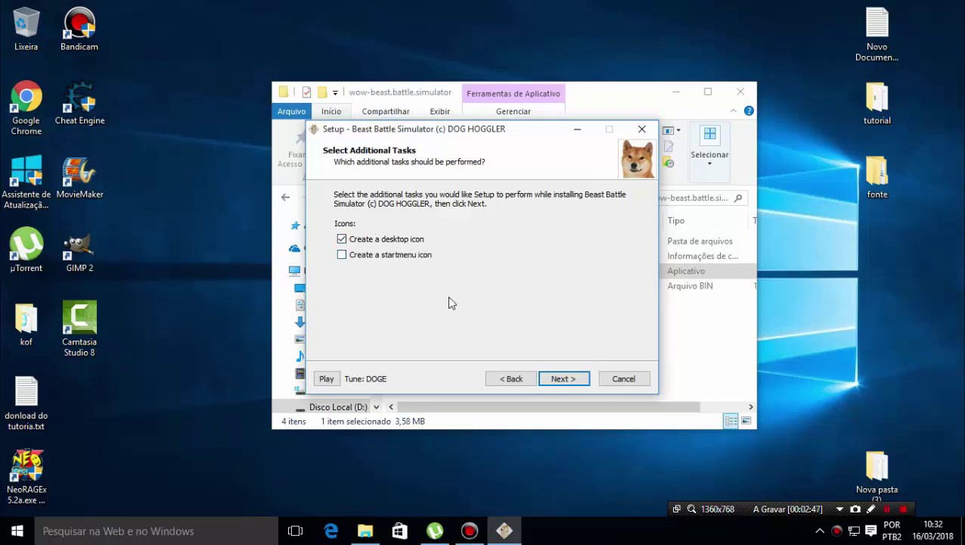
# Keep the desktop icon option, continue to the Ready to Install page, and exit the setup without installing
pyautogui.click(573, 379)
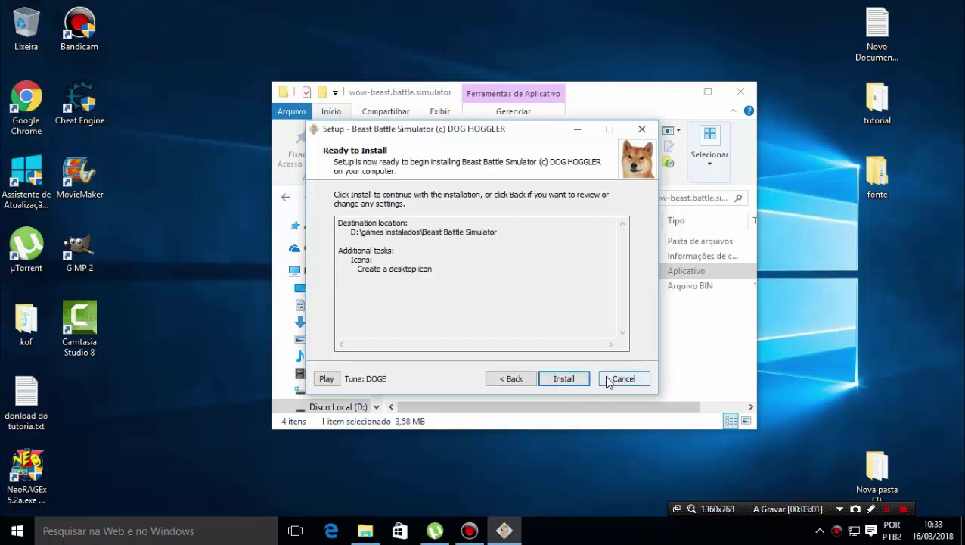
pyautogui.click(562, 383)
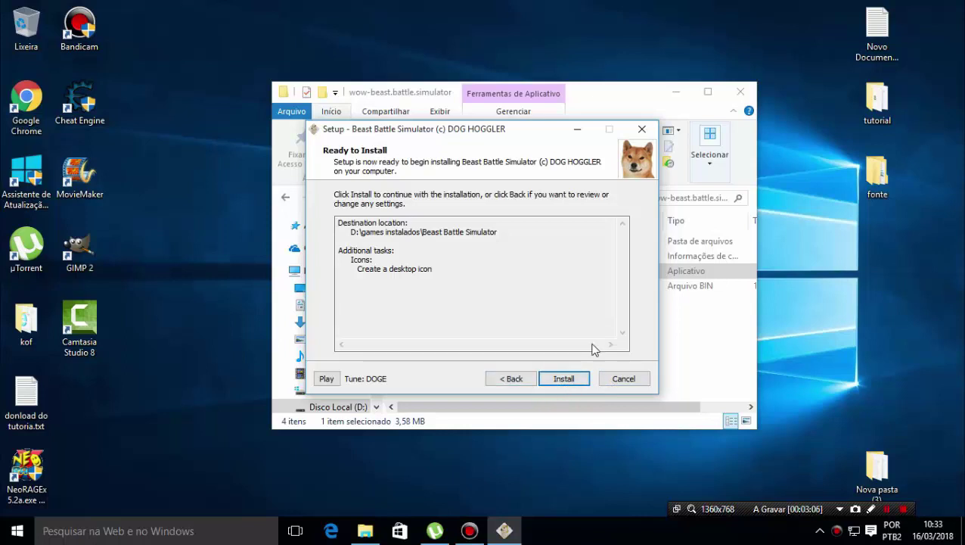
pyautogui.click(633, 381)
pyautogui.click(549, 331)
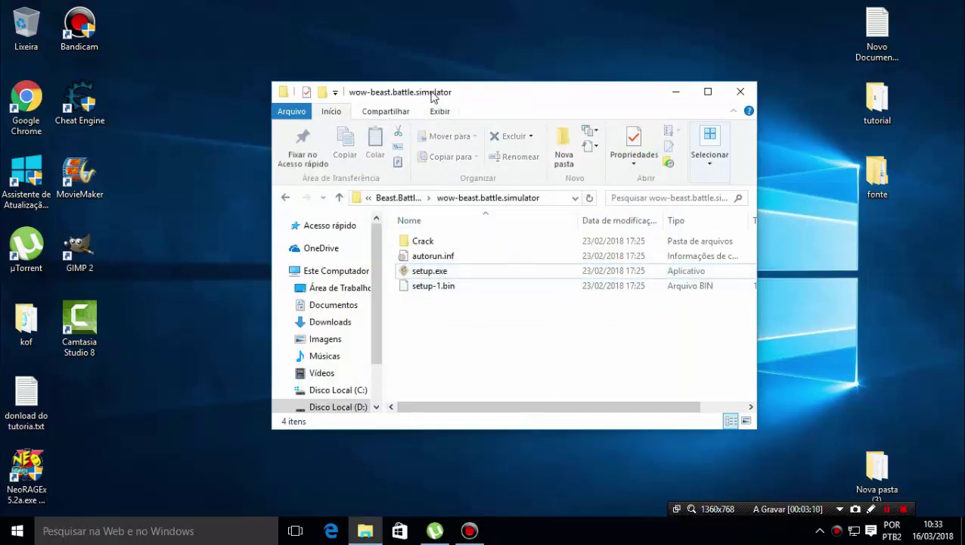
# Copy the BeastBattleSimulator_Data folder from the Crack folder inside wow-beast.battle.simulator
pyautogui.moveTo(432, 95); pyautogui.dragTo(522, 372)
pyautogui.moveTo(461, 268)
pyautogui.mouseDown()
pyautogui.moveTo(403, 255)
pyautogui.moveTo(461, 269)
pyautogui.mouseUp()
pyautogui.doubleClick(551, 370)
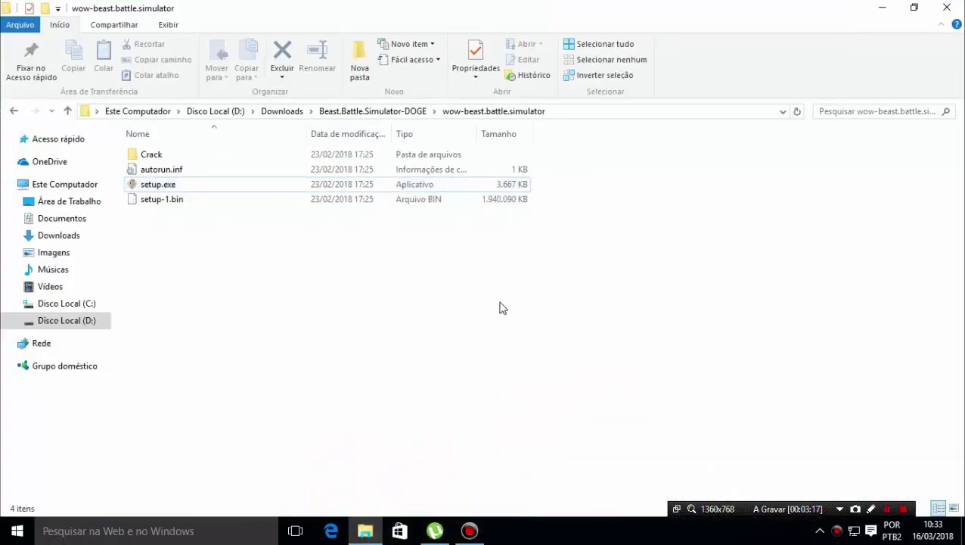
pyautogui.doubleClick(182, 161)
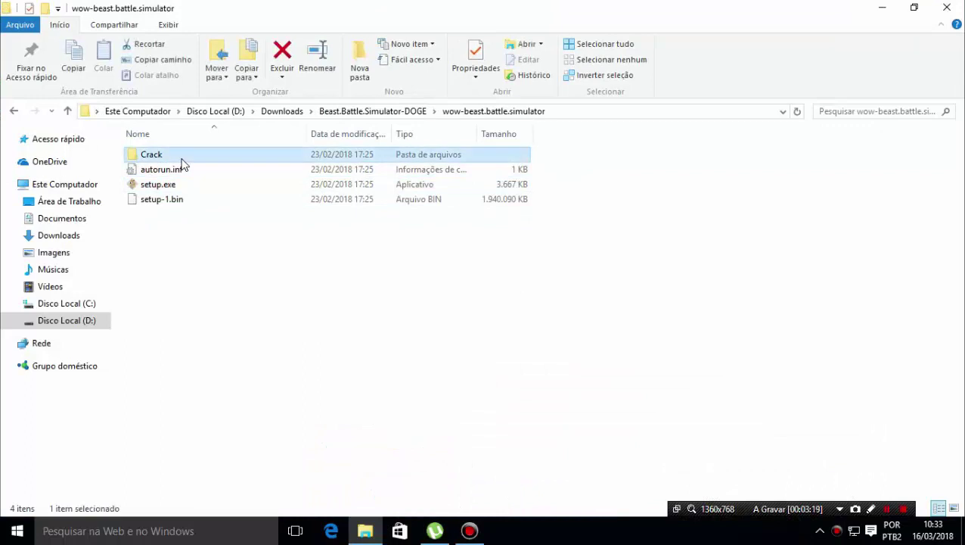
pyautogui.click(174, 156)
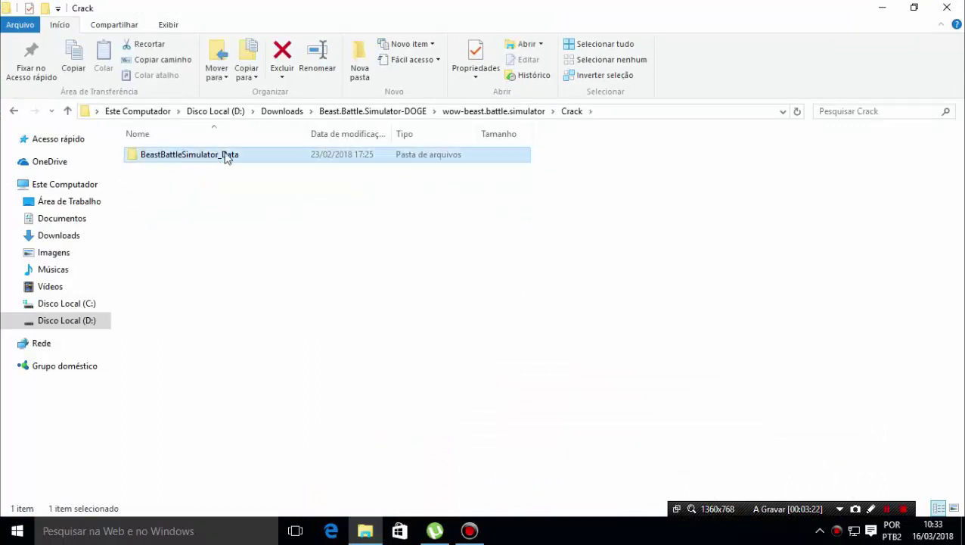
pyautogui.rightClick(224, 157)
pyautogui.click(278, 385)
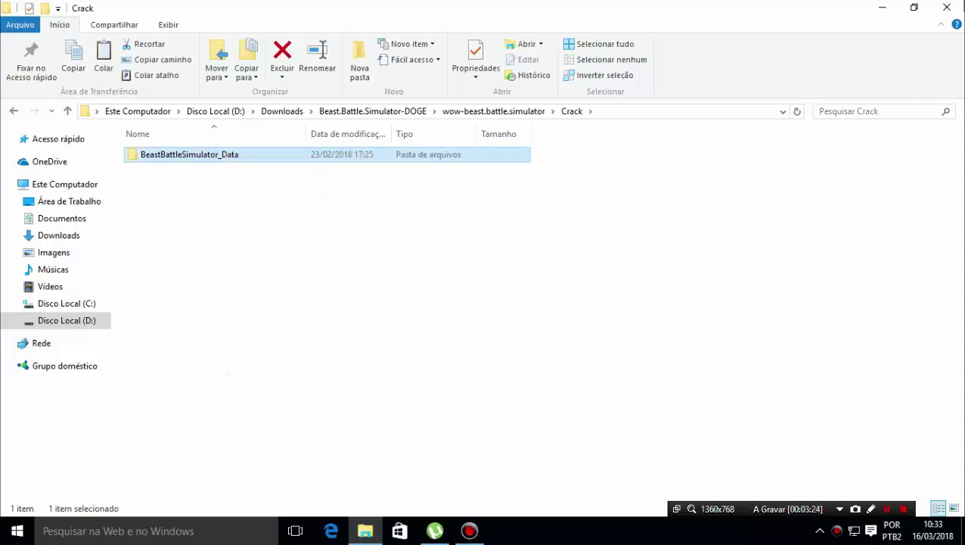
# Close the folder window and open the file location of the Beast Battle Simulator desktop shortcut
pyautogui.click(947, 8)
pyautogui.click(468, 253)
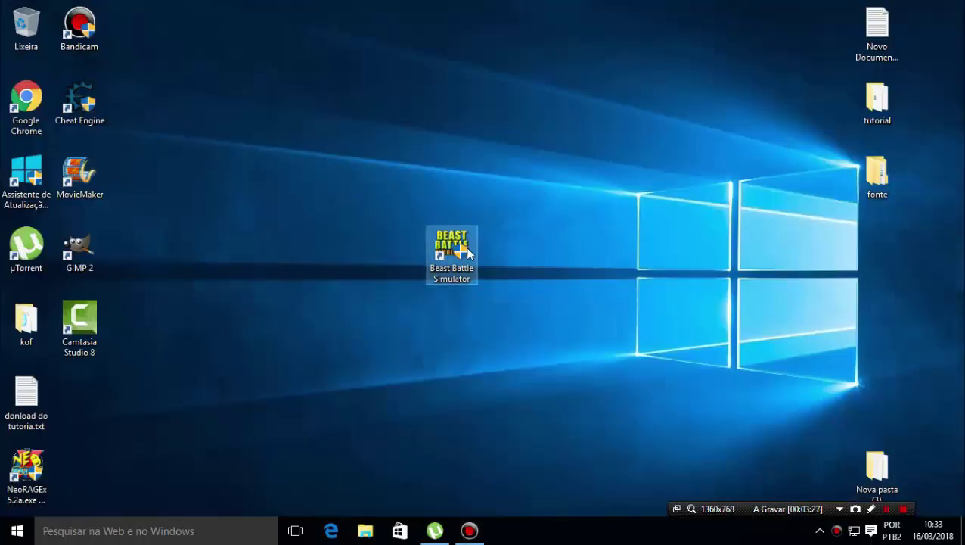
pyautogui.rightClick(461, 252)
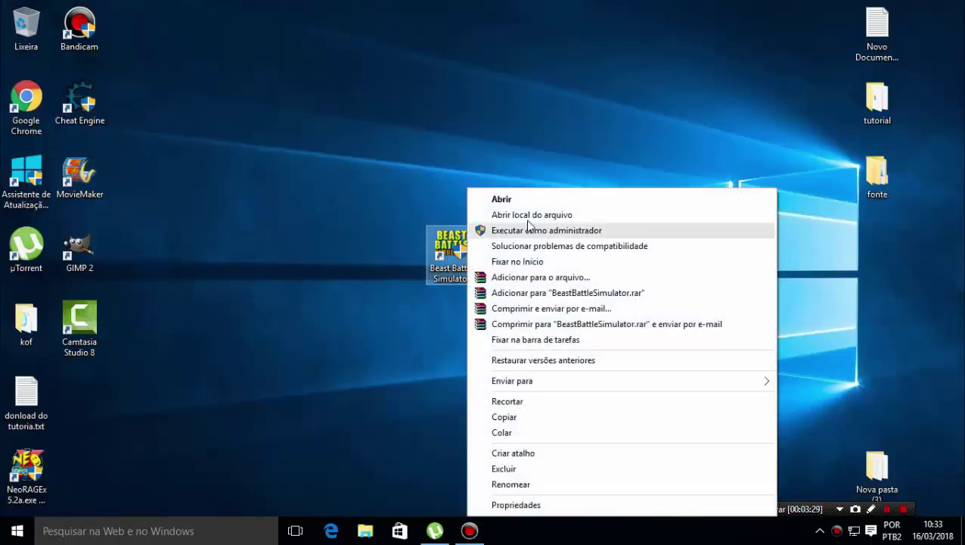
pyautogui.click(532, 219)
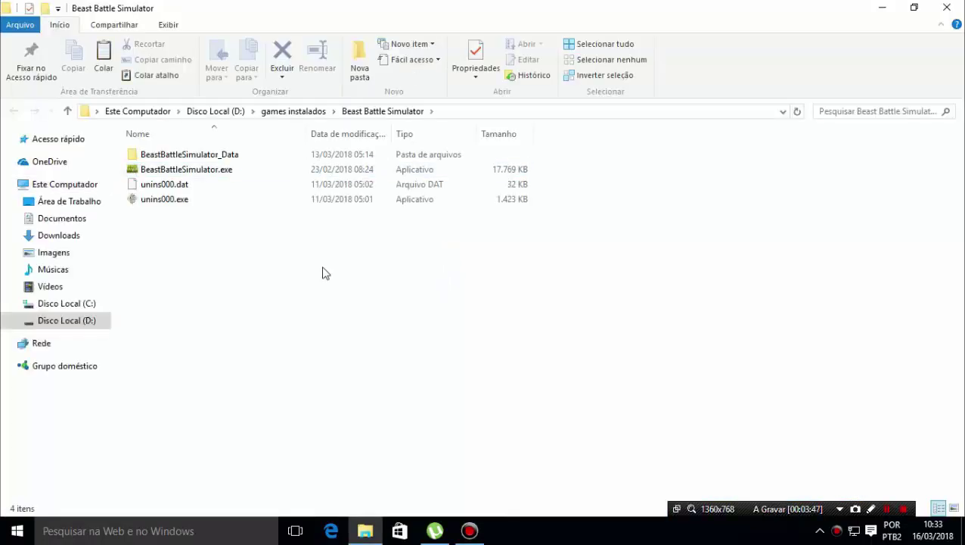
# Paste the copied BeastBattleSimulator_Data folder into the game's installation folder, replace the files in the destination, and return to the desktop
pyautogui.rightClick(322, 268)
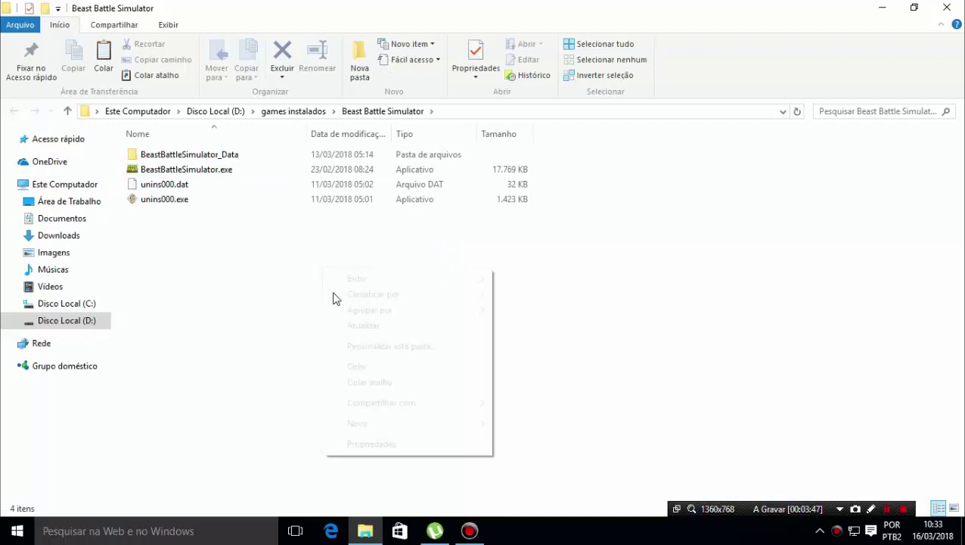
pyautogui.click(350, 368)
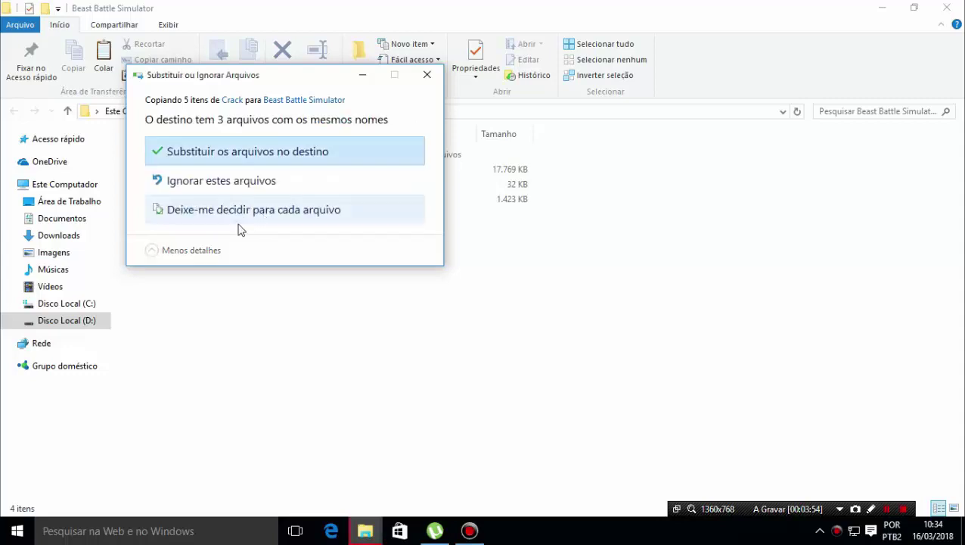
pyautogui.click(261, 153)
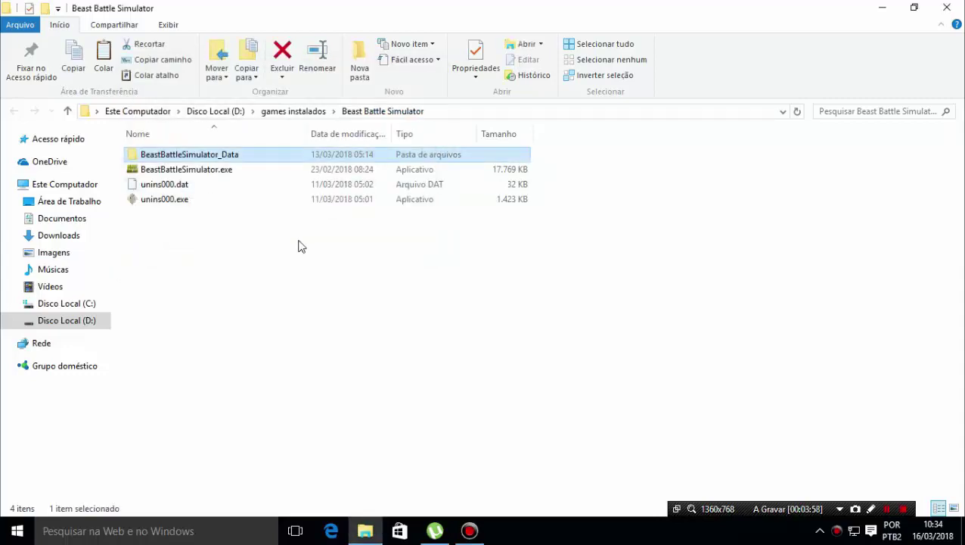
pyautogui.click(299, 245)
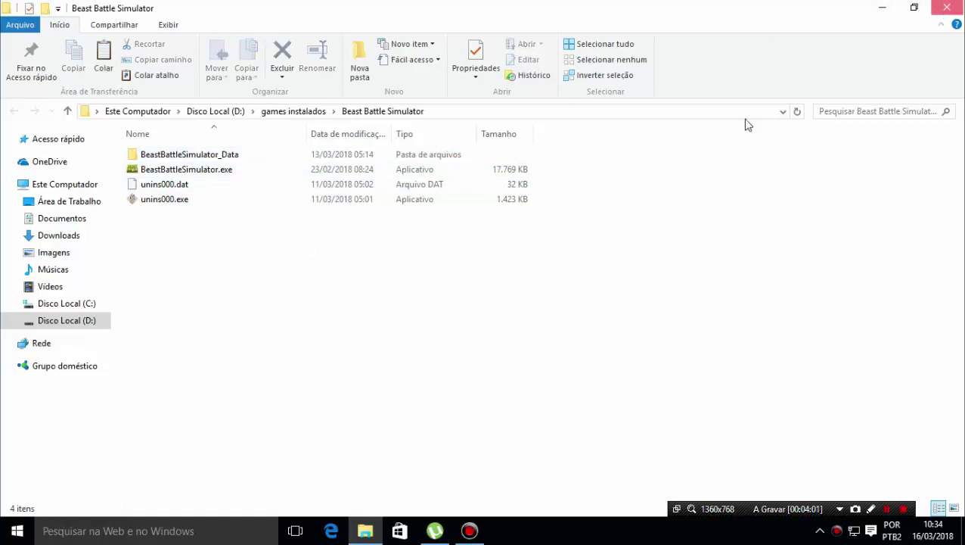
pyautogui.press('super+d')
# Apply the compatibility setting that runs the Beast Battle Simulator shortcut as administrator and close its properties
pyautogui.rightClick(447, 266)
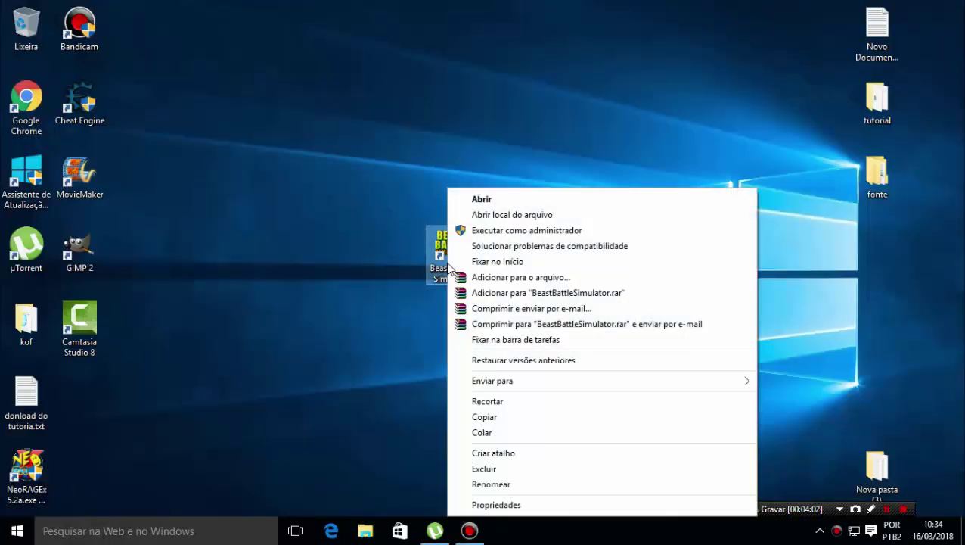
pyautogui.click(494, 503)
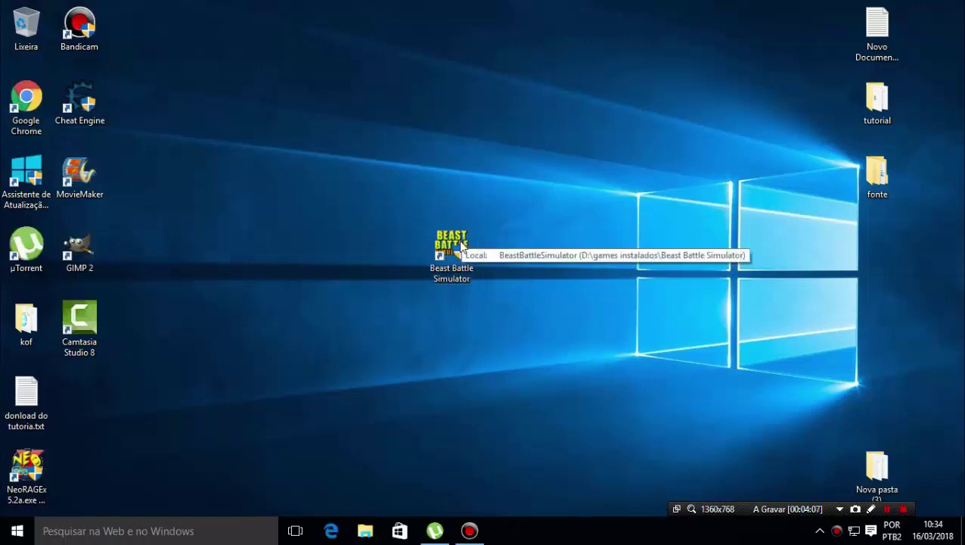
pyautogui.click(660, 186)
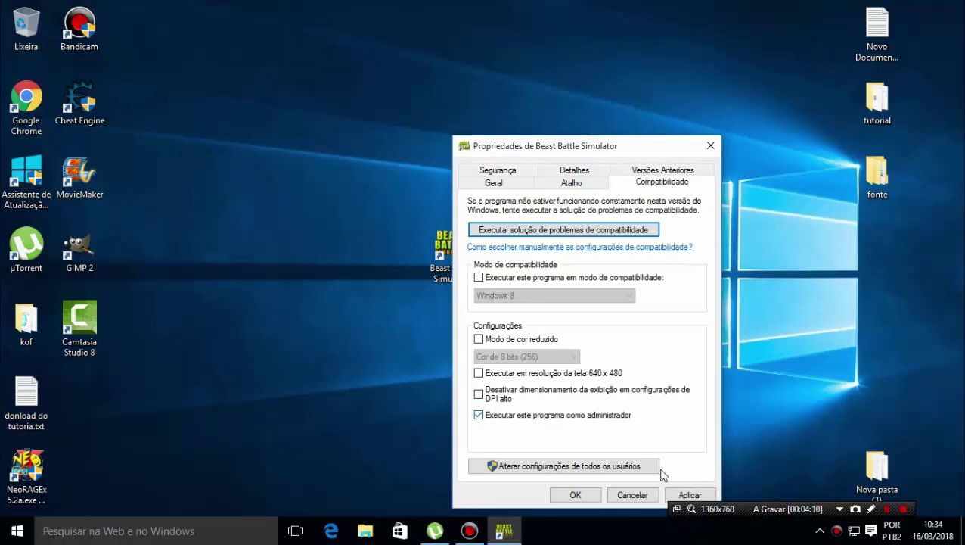
pyautogui.click(690, 495)
pyautogui.click(575, 495)
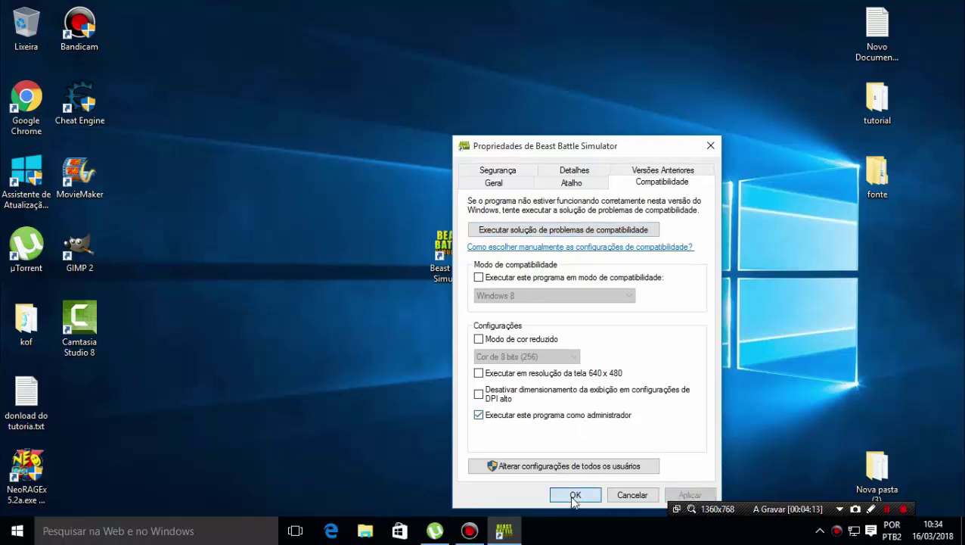
# Launch Beast Battle Simulator and examine the input controls in its configuration window
pyautogui.doubleClick(438, 257)
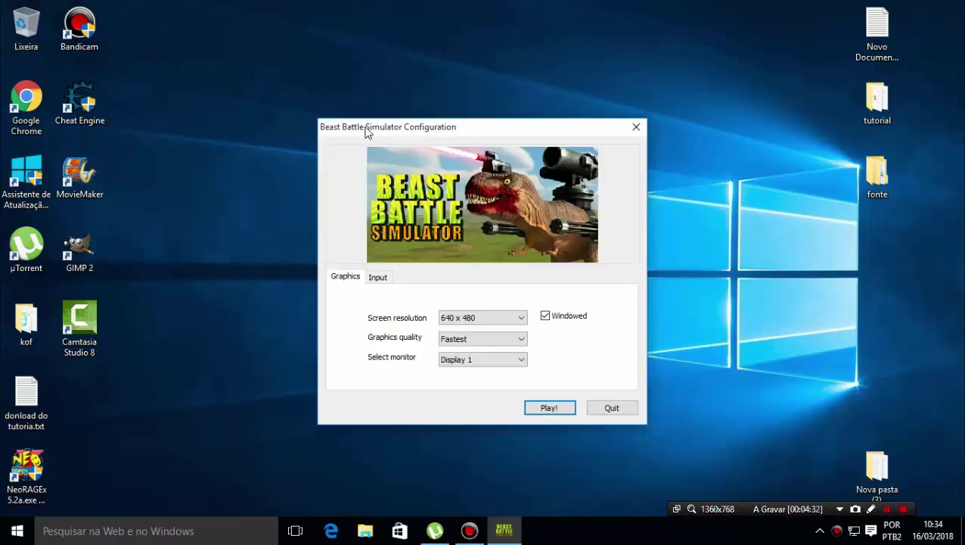
pyautogui.moveTo(365, 131)
pyautogui.mouseDown()
pyautogui.moveTo(342, 128)
pyautogui.moveTo(350, 129)
pyautogui.mouseUp()
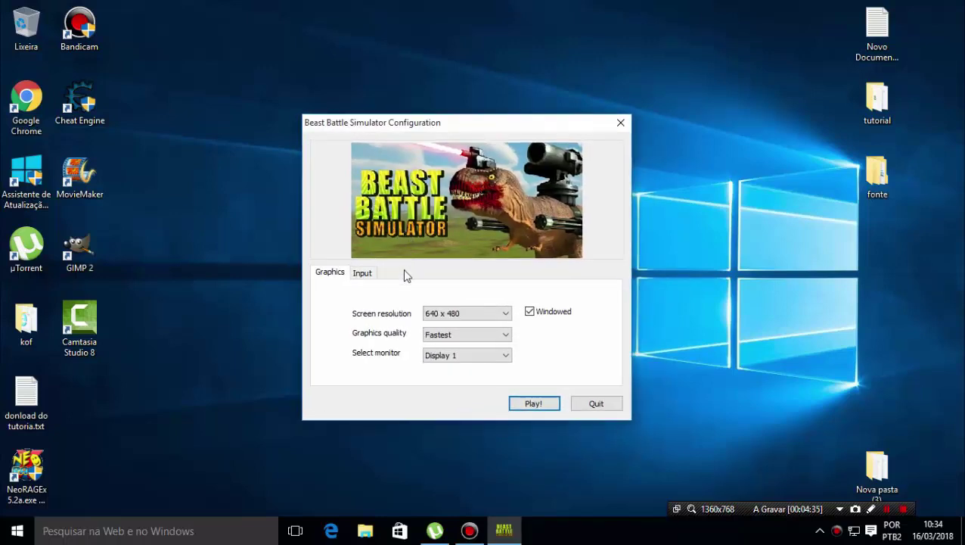
pyautogui.click(366, 274)
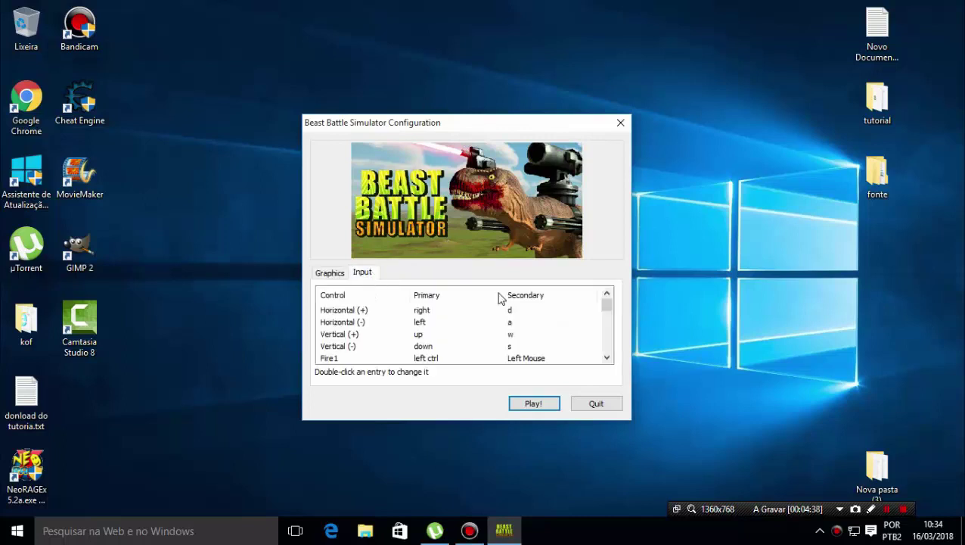
pyautogui.click(606, 358)
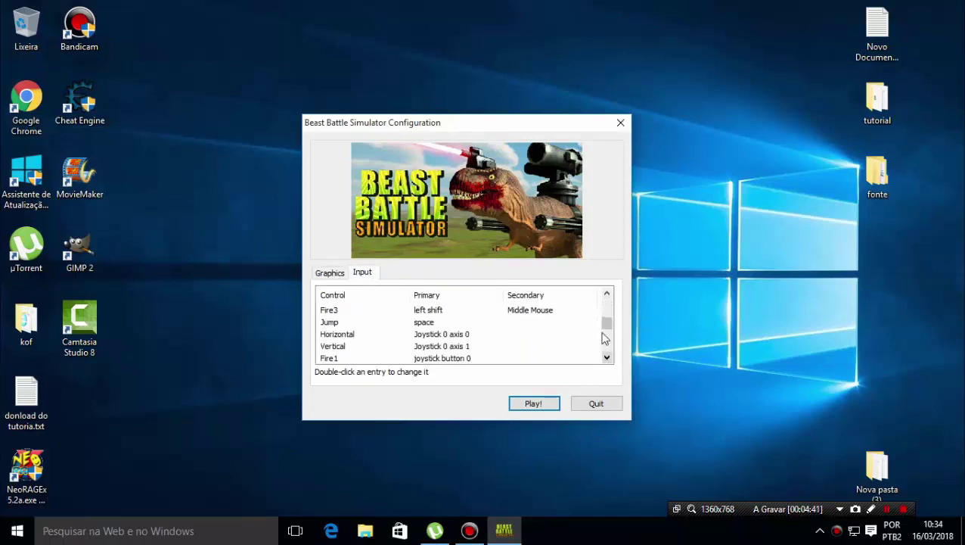
pyautogui.moveTo(607, 323); pyautogui.dragTo(571, 302)
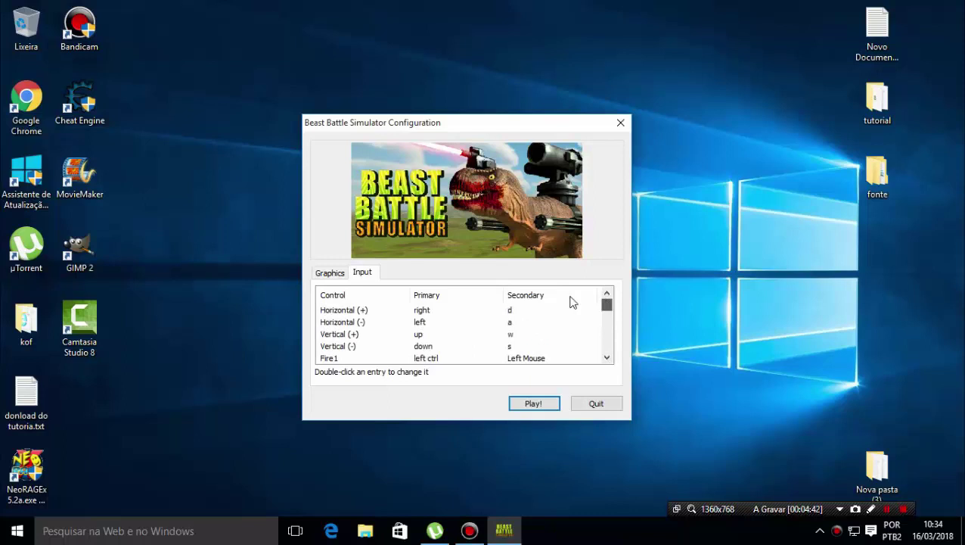
pyautogui.click(346, 274)
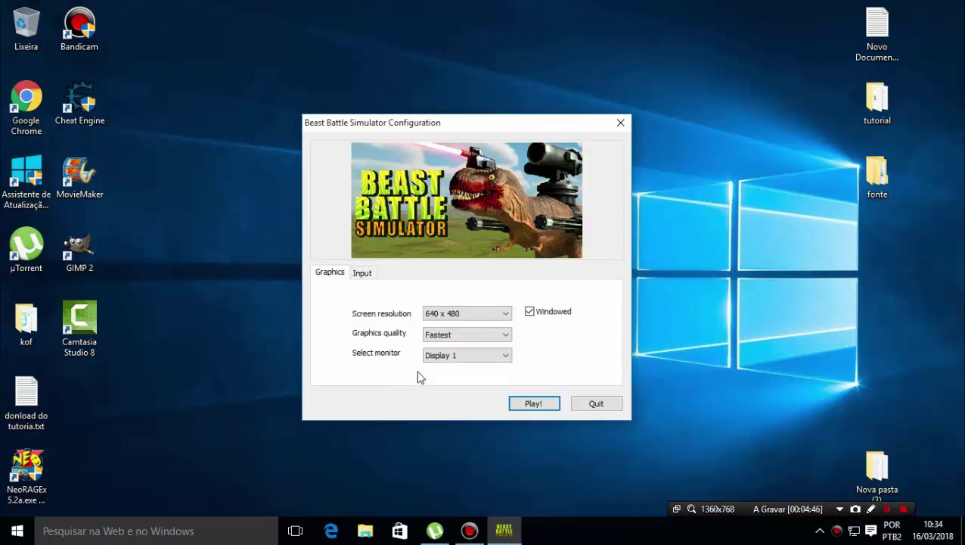
# View the available screen resolutions and graphics quality levels, trying Simple quality and returning to Fastest
pyautogui.click(470, 318)
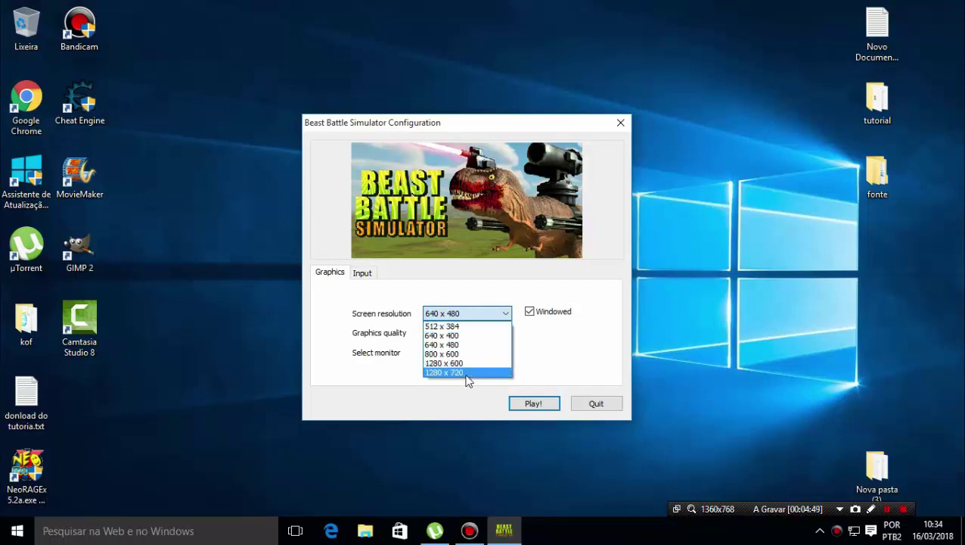
pyautogui.click(442, 393)
pyautogui.click(447, 337)
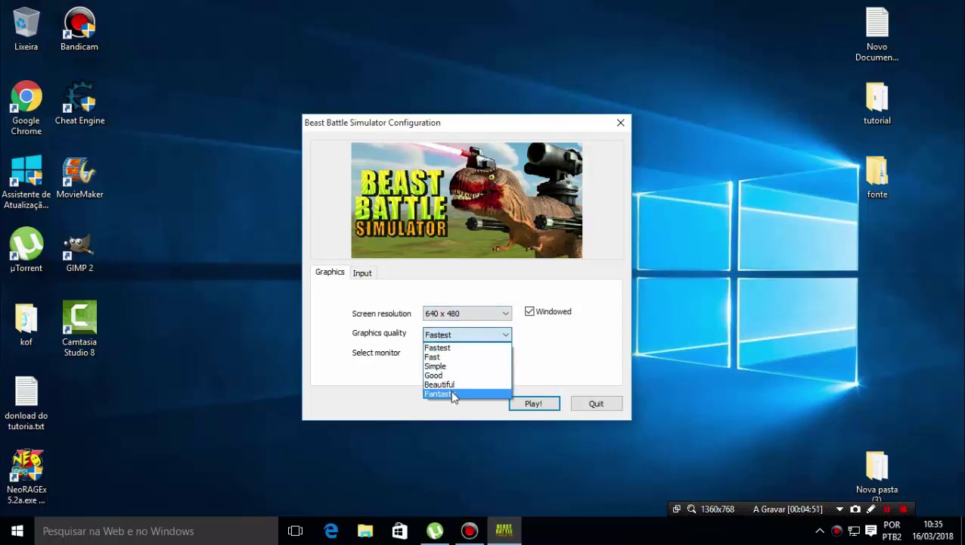
pyautogui.click(385, 388)
pyautogui.click(456, 337)
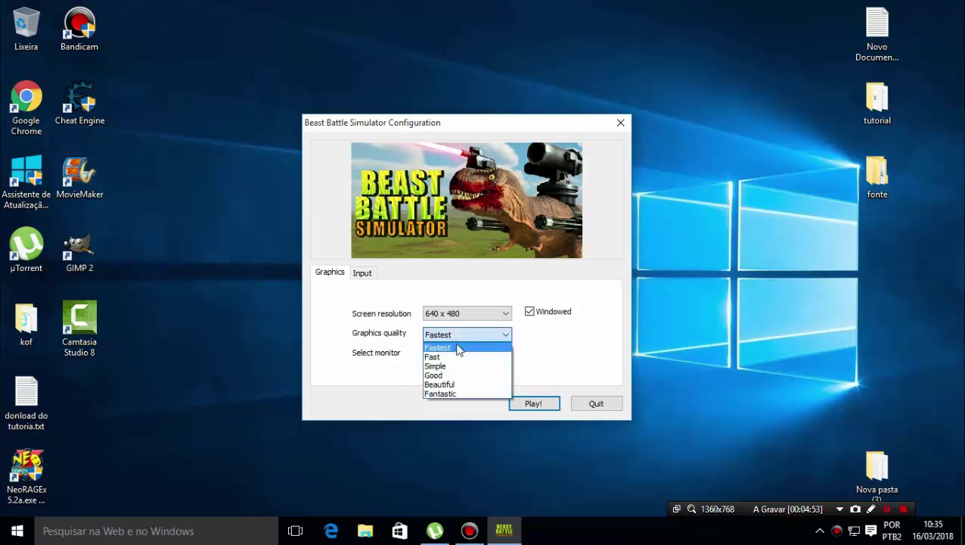
pyautogui.click(450, 366)
pyautogui.click(454, 335)
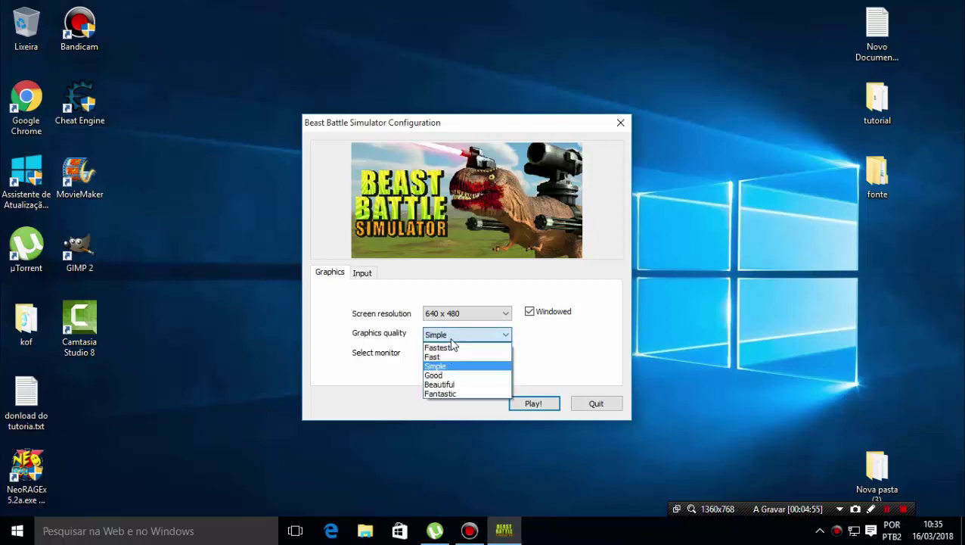
pyautogui.click(452, 348)
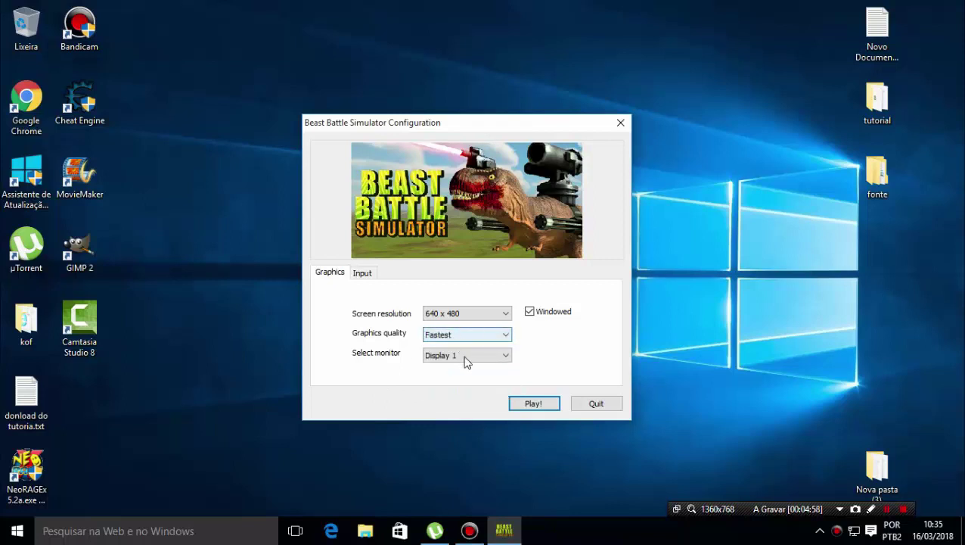
pyautogui.click(454, 336)
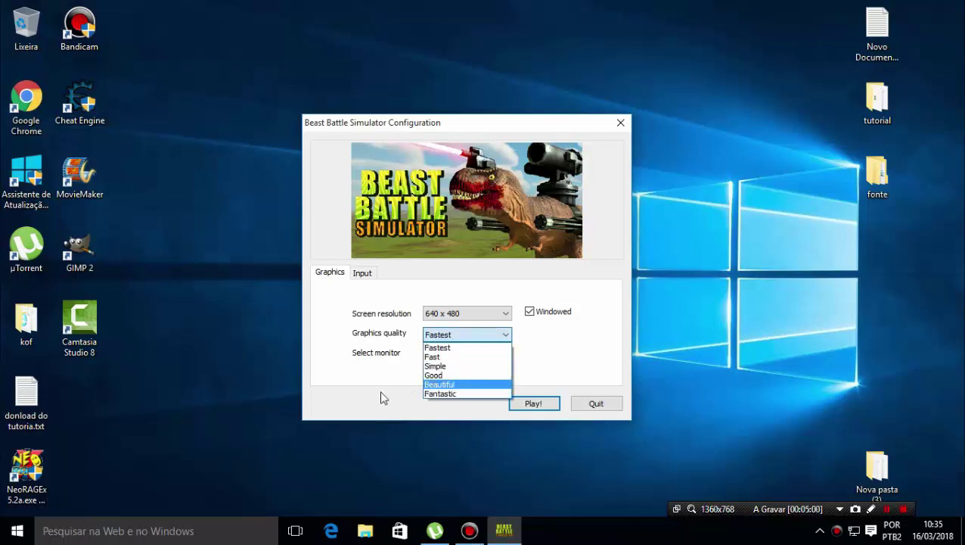
pyautogui.click(469, 315)
# Try the 1280 x 720 screen resolution and set it to 800 x 600
pyautogui.click(469, 315)
pyautogui.click(445, 374)
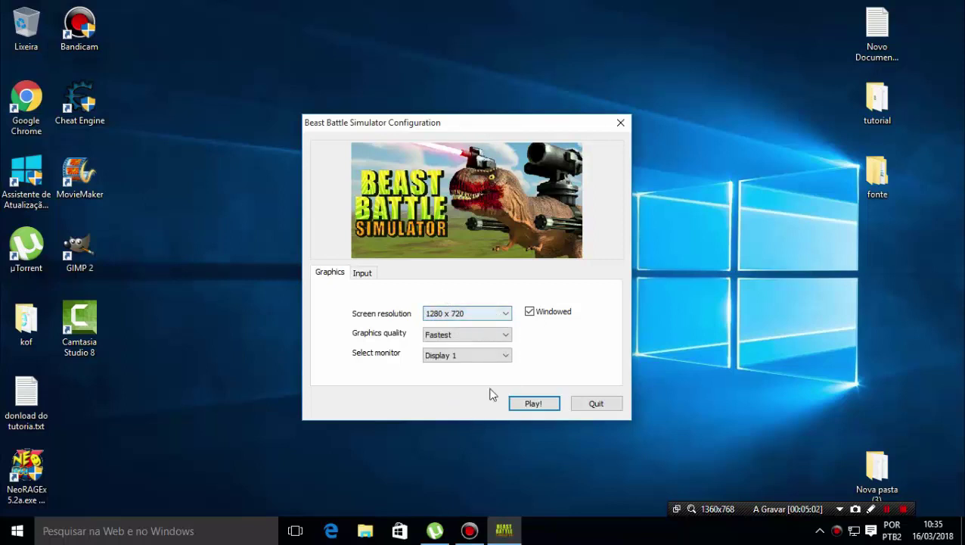
pyautogui.click(472, 314)
pyautogui.click(454, 357)
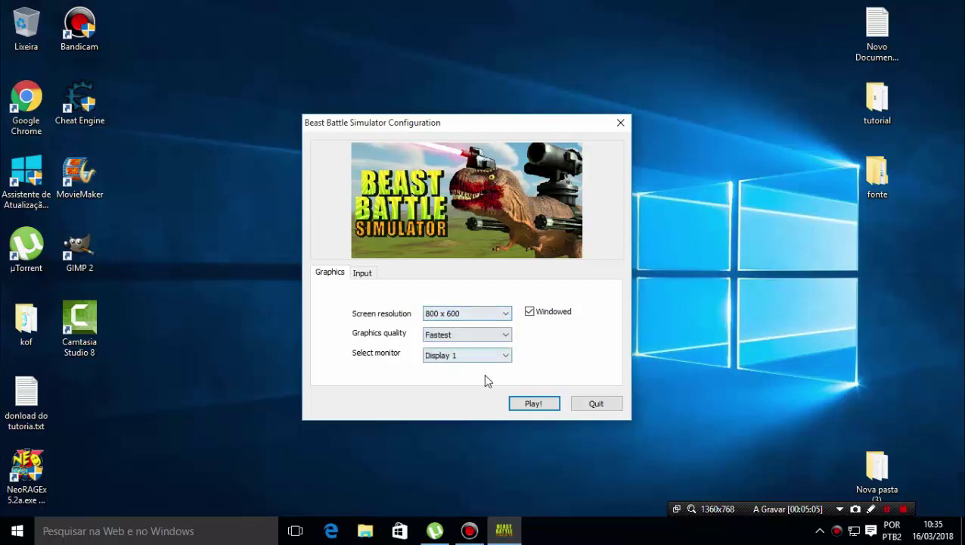
# Quit the game's configuration window and move the Beast Battle Simulator shortcut below the Camtasia Studio 8 icon on the desktop
pyautogui.click(535, 318)
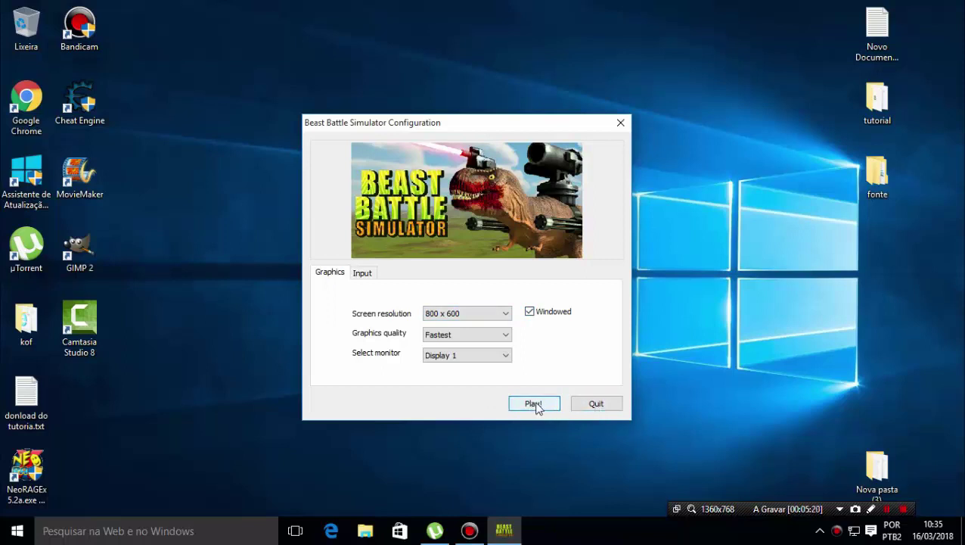
pyautogui.click(588, 410)
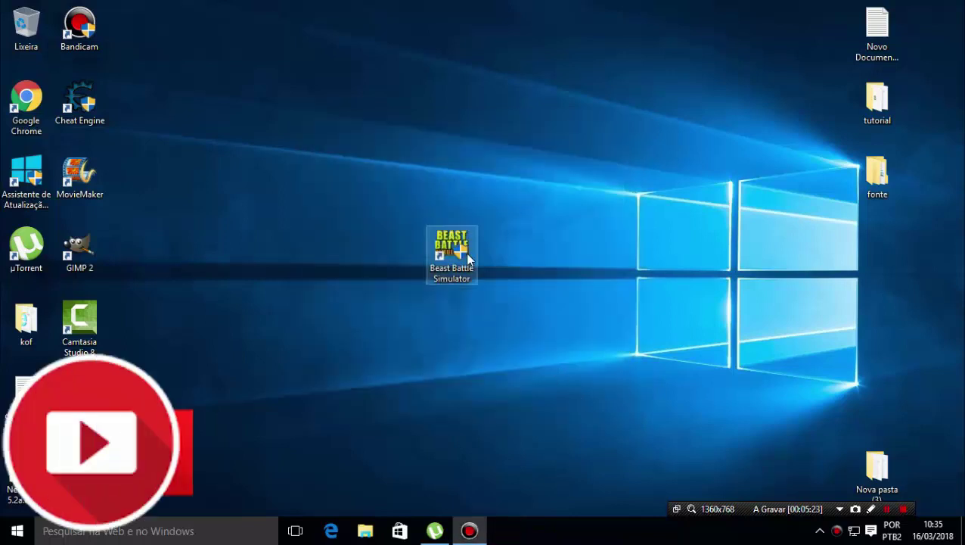
pyautogui.moveTo(466, 252); pyautogui.dragTo(90, 379)
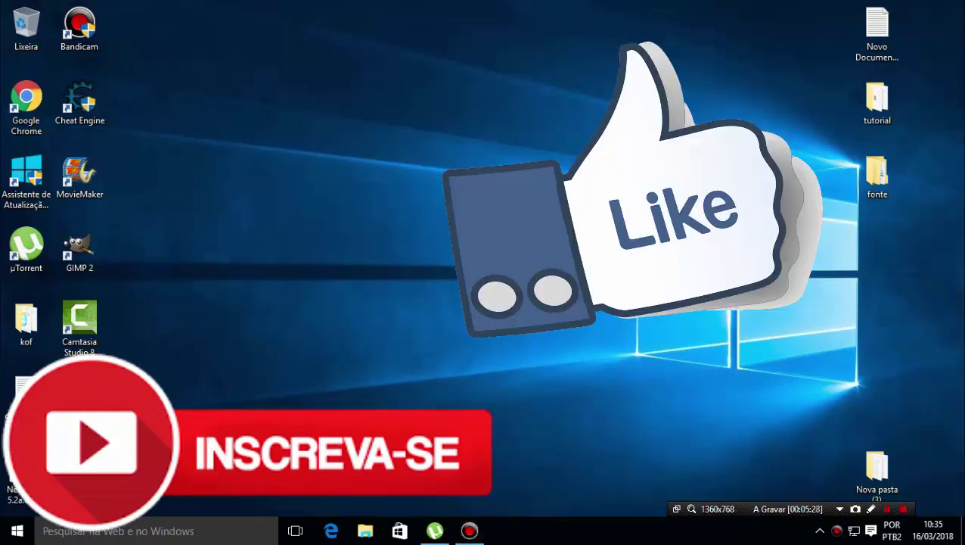